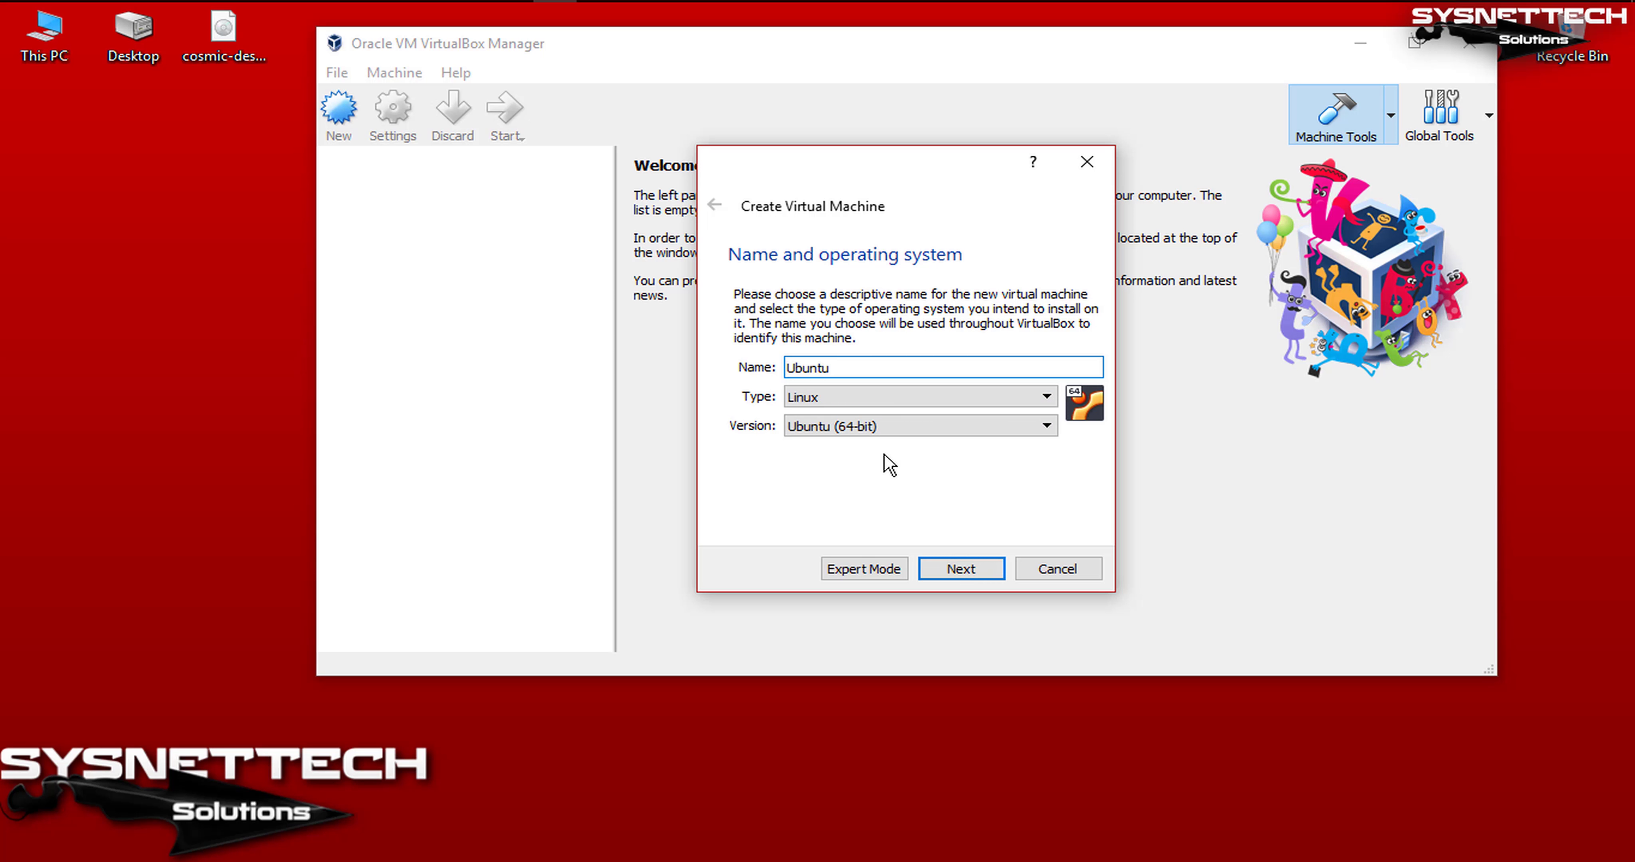
# Step: Name the new Linux virtual machine Ubuntu1810 and set its memory size to 4096 MB
pyautogui.write('1810')
pyautogui.click(999, 575)
pyautogui.moveTo(769, 366); pyautogui.dragTo(869, 367)
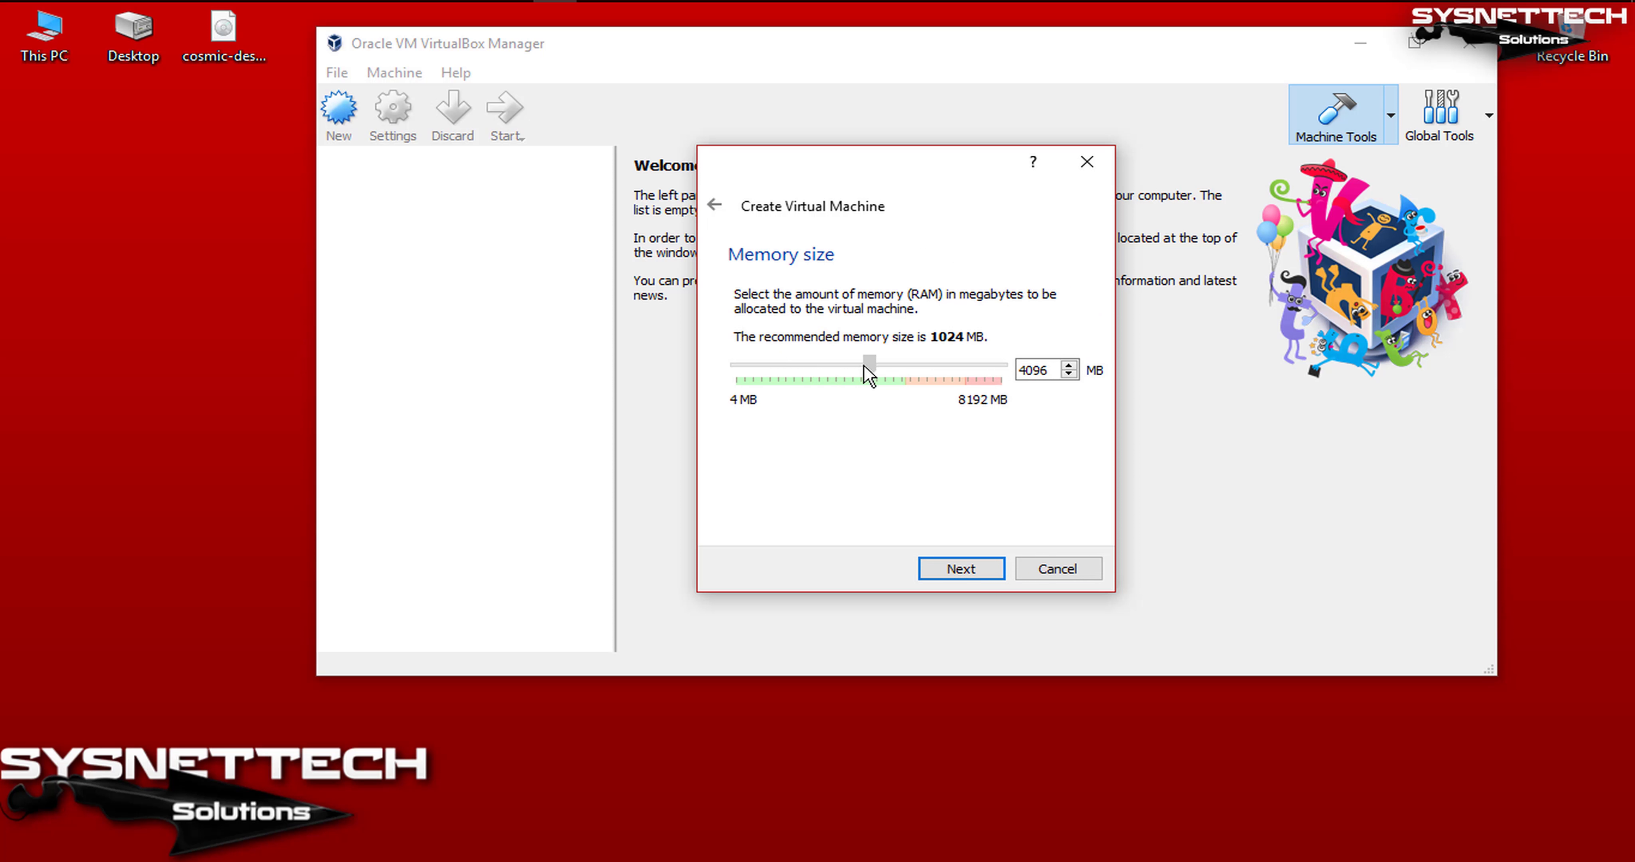
pyautogui.click(994, 576)
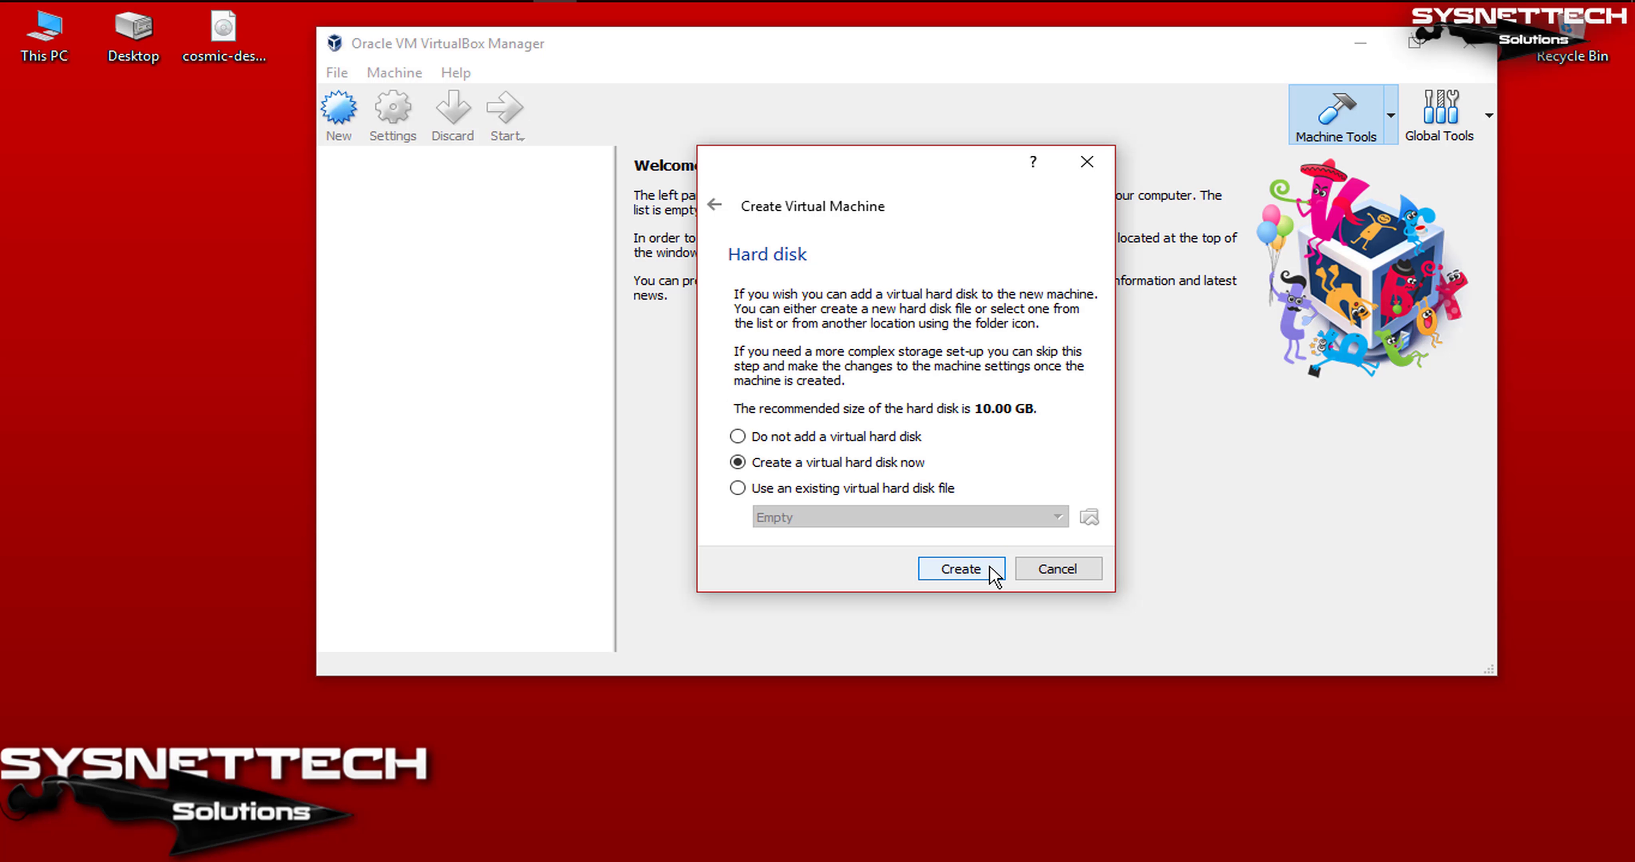
# Step: Create a new virtual hard disk for the machine as a dynamically allocated VDI
pyautogui.click(994, 572)
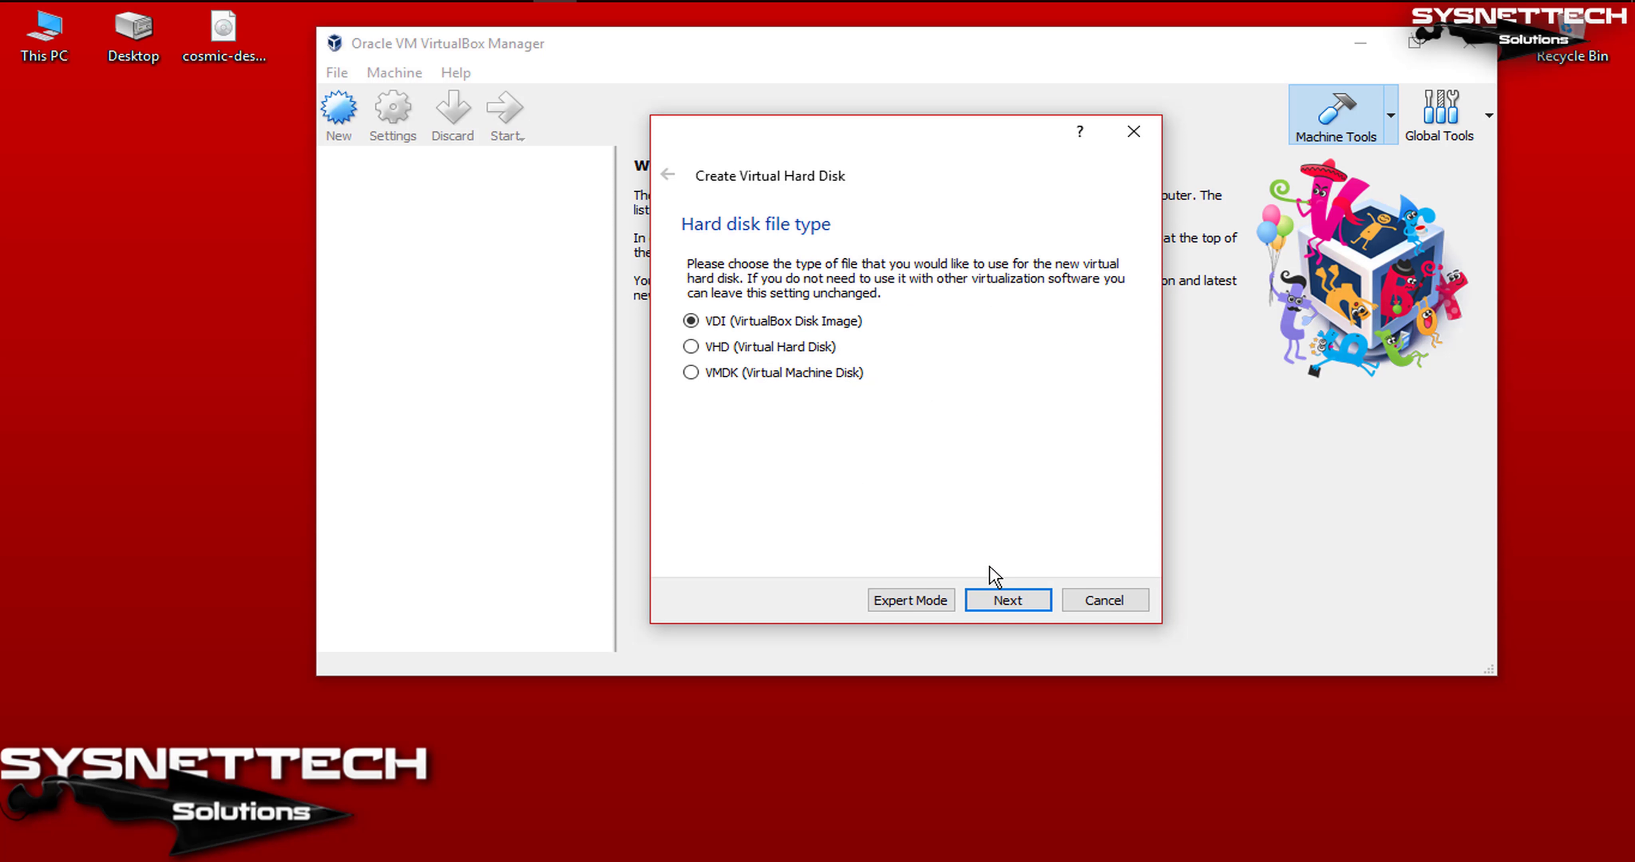
pyautogui.click(1038, 600)
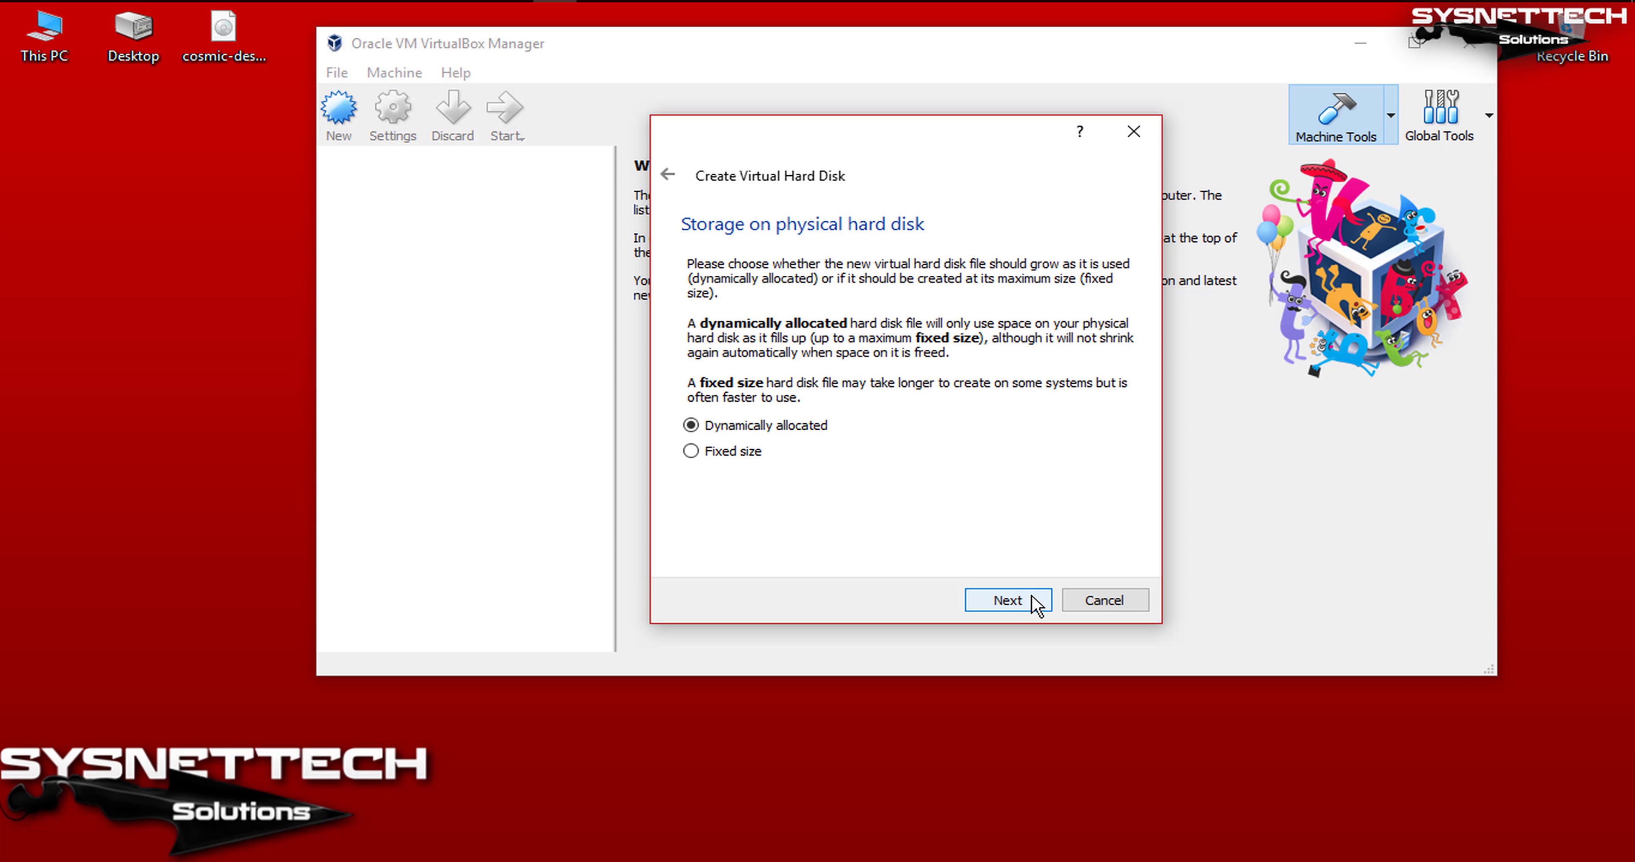
pyautogui.click(1038, 601)
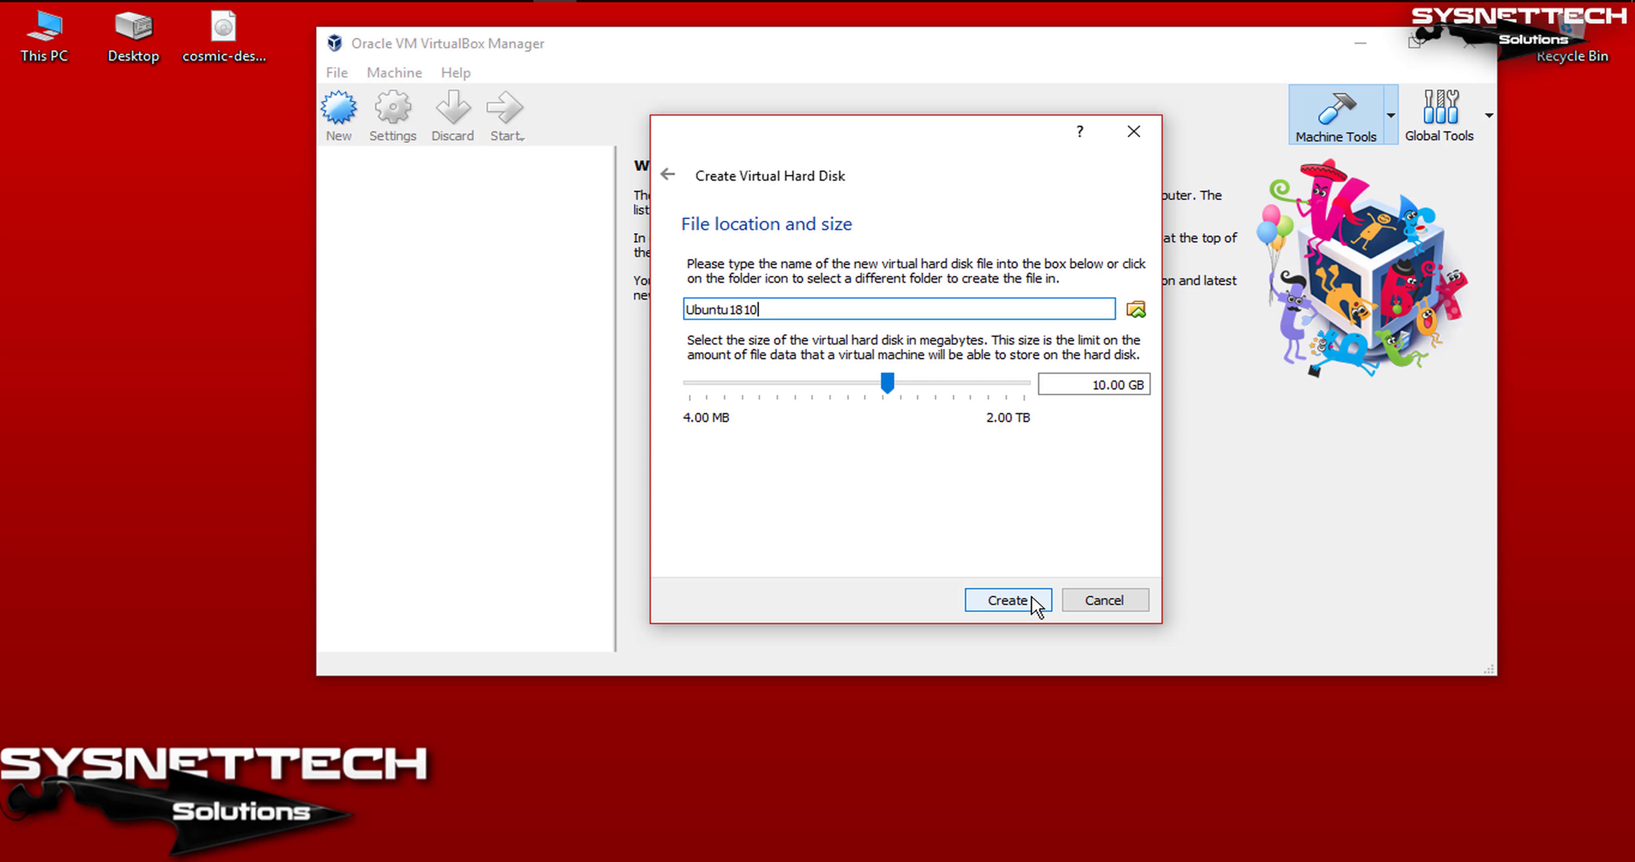
# Step: Set the virtual hard disk file's location to the DARK (F:) drive as Ubuntu1810.vdi
pyautogui.click(1136, 309)
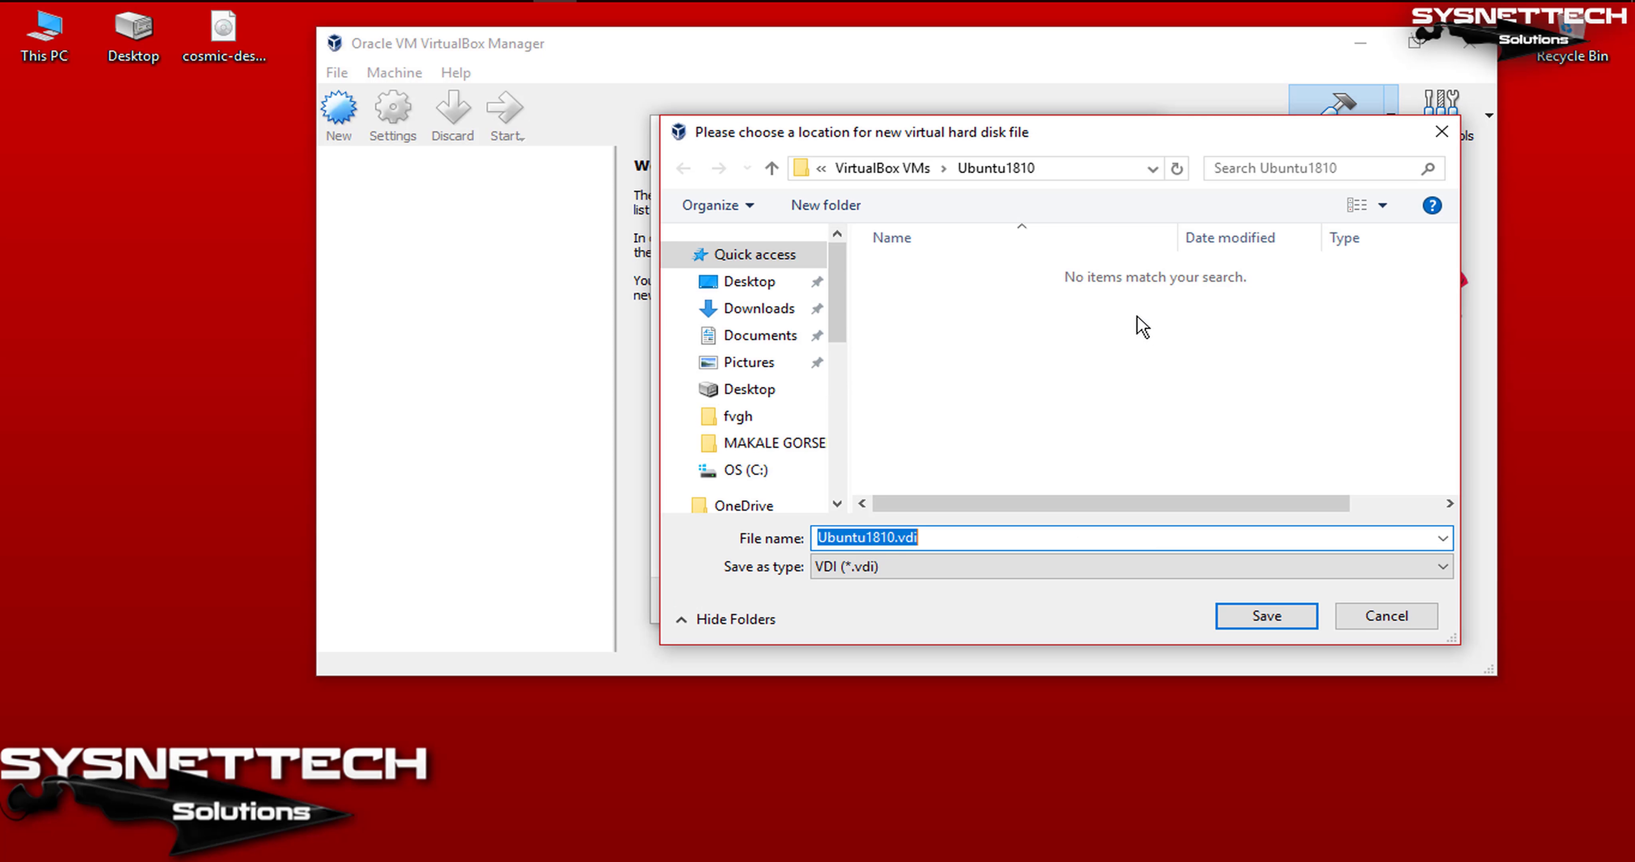
pyautogui.scroll(-3, 769, 470)
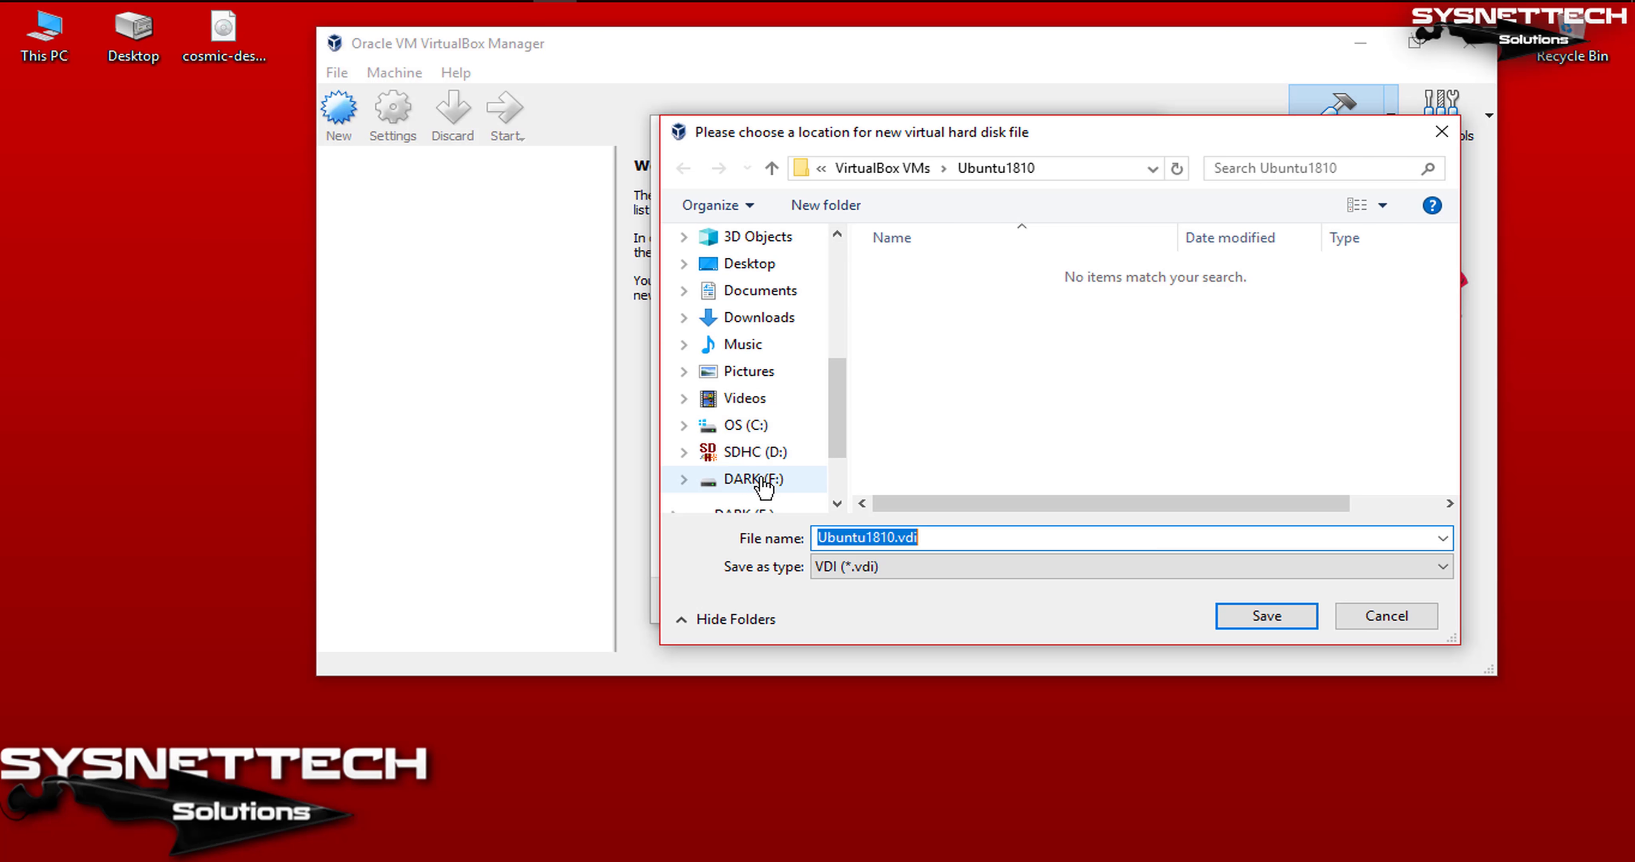
pyautogui.click(758, 481)
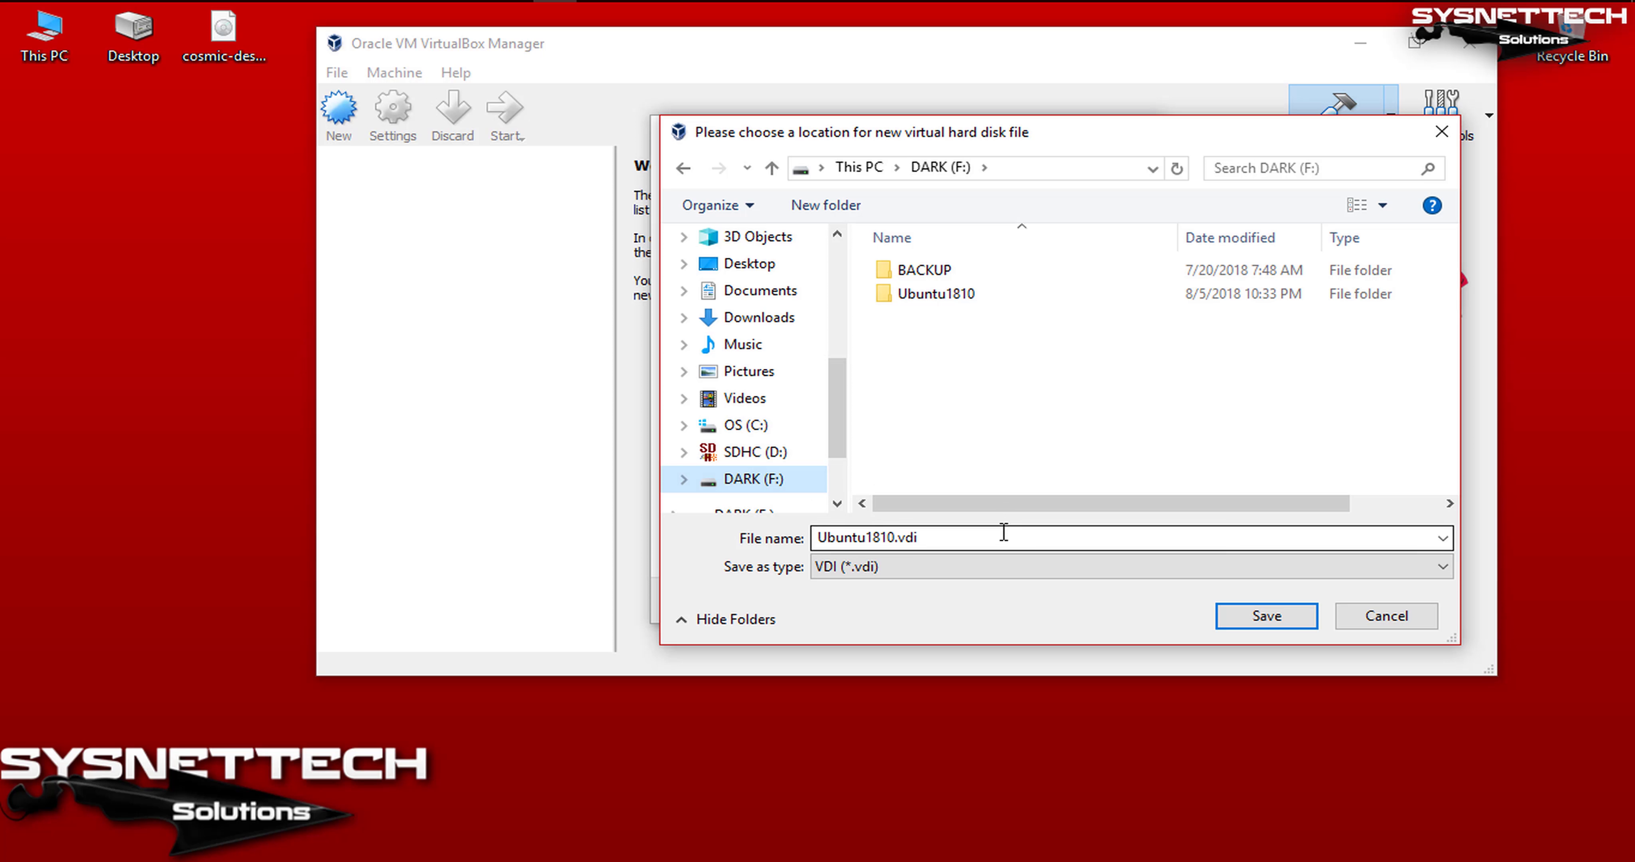
pyautogui.click(1291, 624)
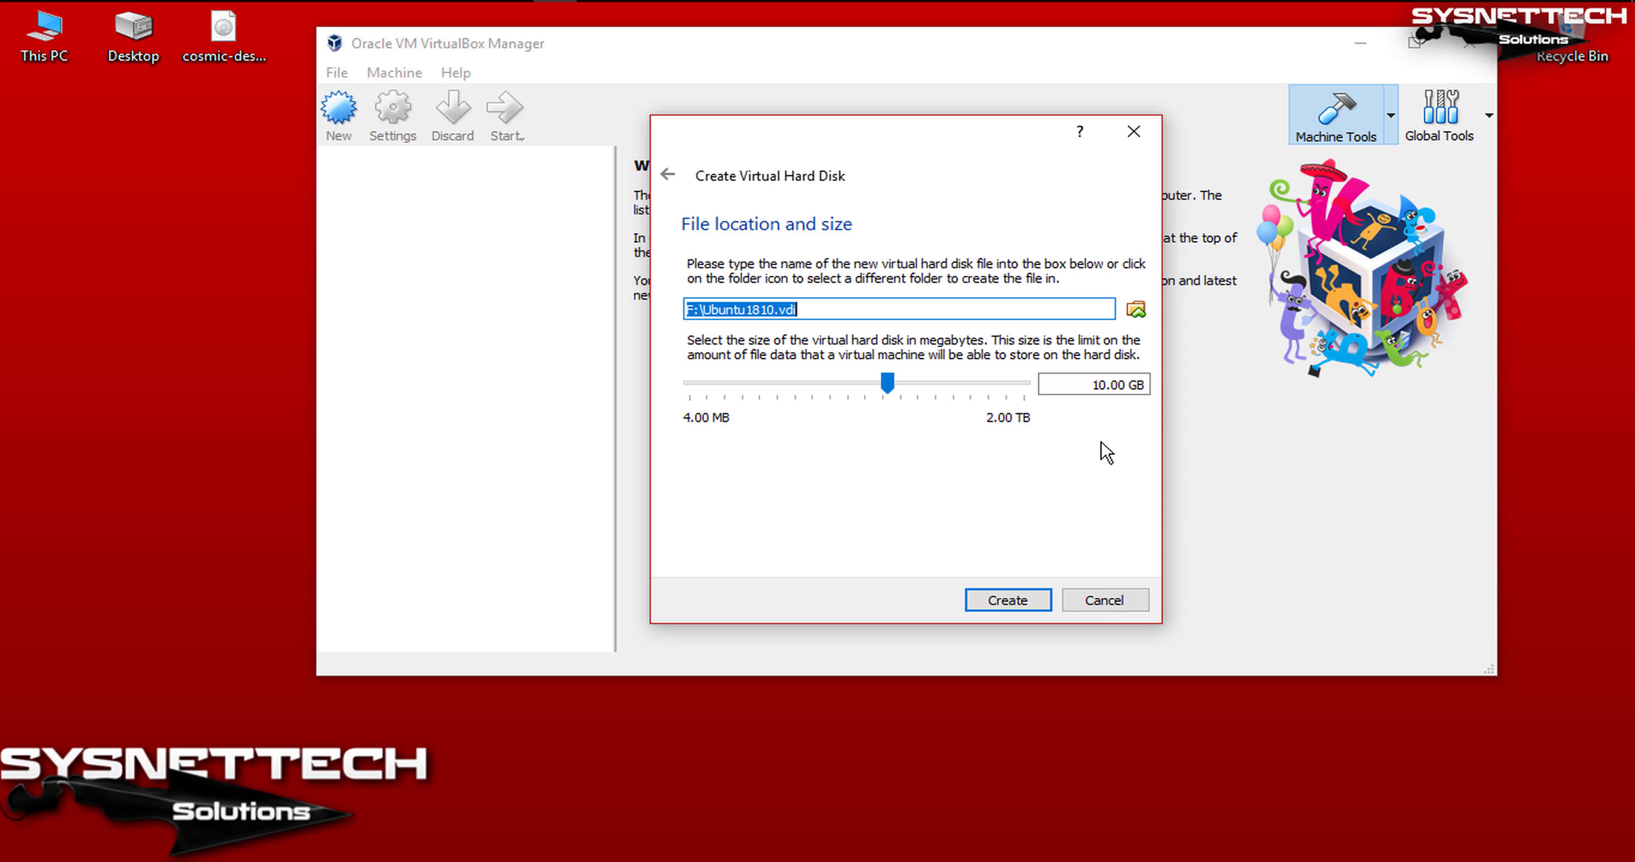
# Step: Set the virtual hard disk's size to 30 GB and create it
pyautogui.doubleClick(1127, 385)
pyautogui.write('30')
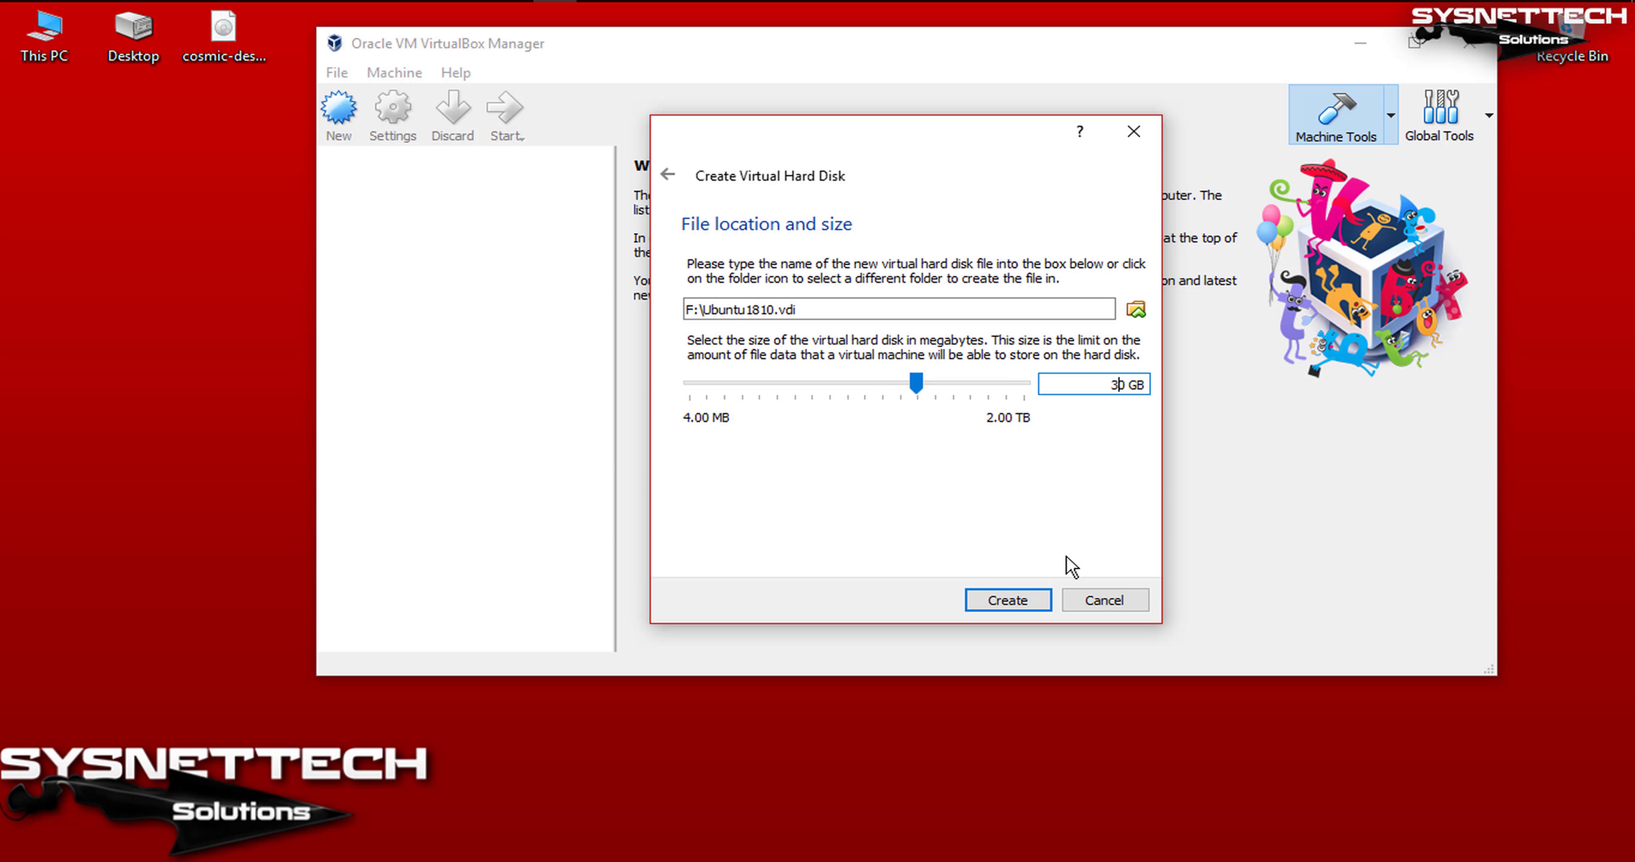
pyautogui.click(1044, 603)
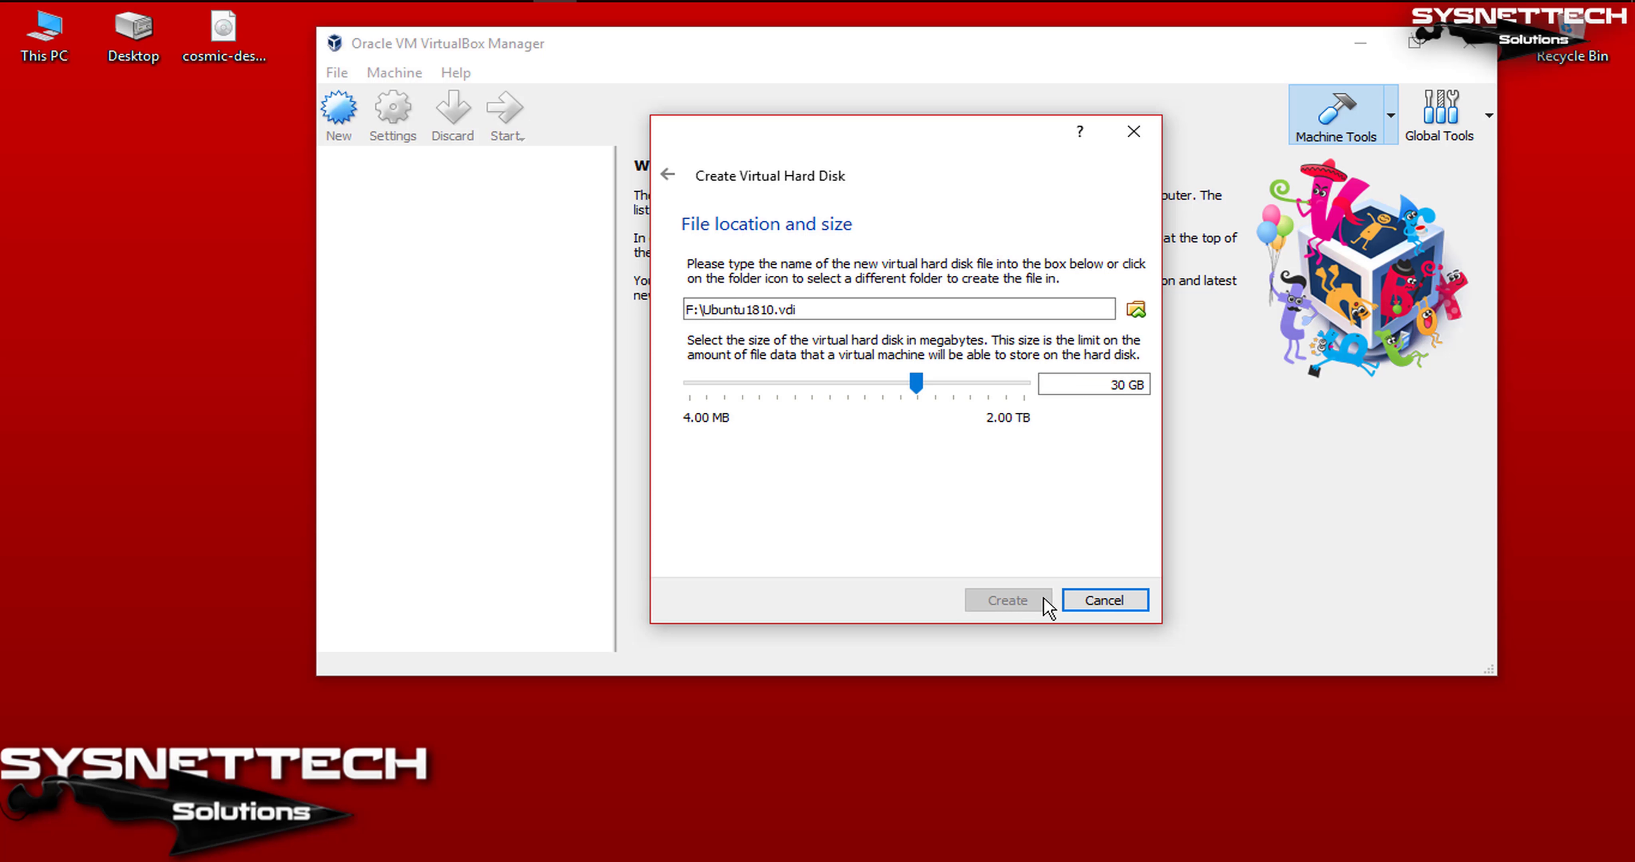
# Step: Maximize the manager window and set the Ubuntu1810 machine's video memory to 128 MB in its settings
pyautogui.click(1414, 42)
pyautogui.click(76, 73)
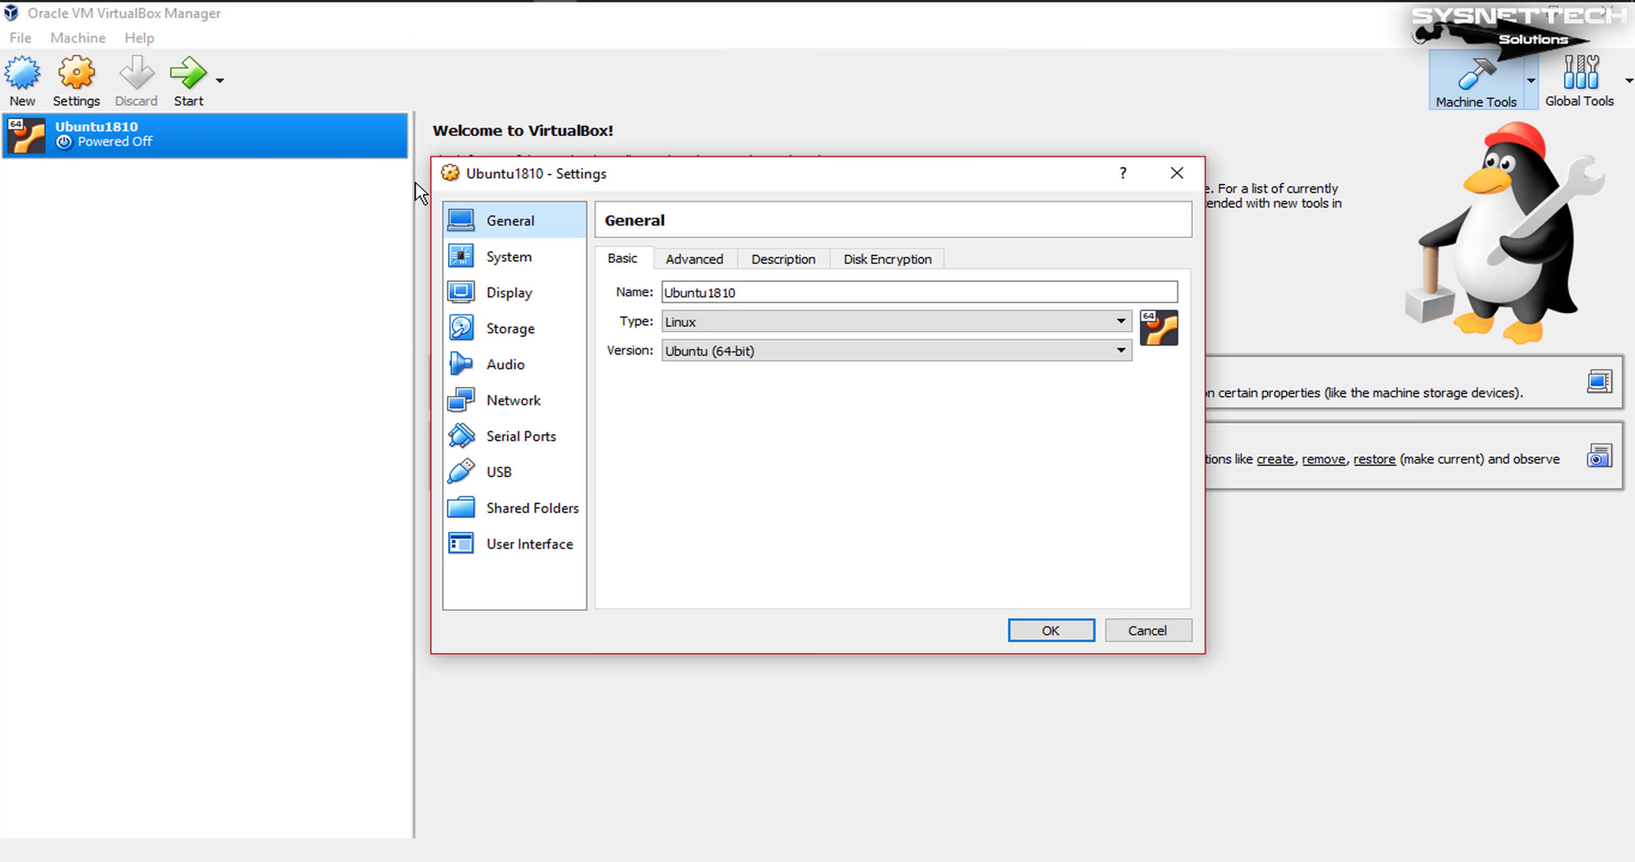
pyautogui.click(522, 297)
pyautogui.click(873, 296)
pyautogui.moveTo(873, 296); pyautogui.dragTo(1093, 291)
# Step: Disable Floppy in the machine's boot order and move it down below Hard Disk
pyautogui.click(520, 263)
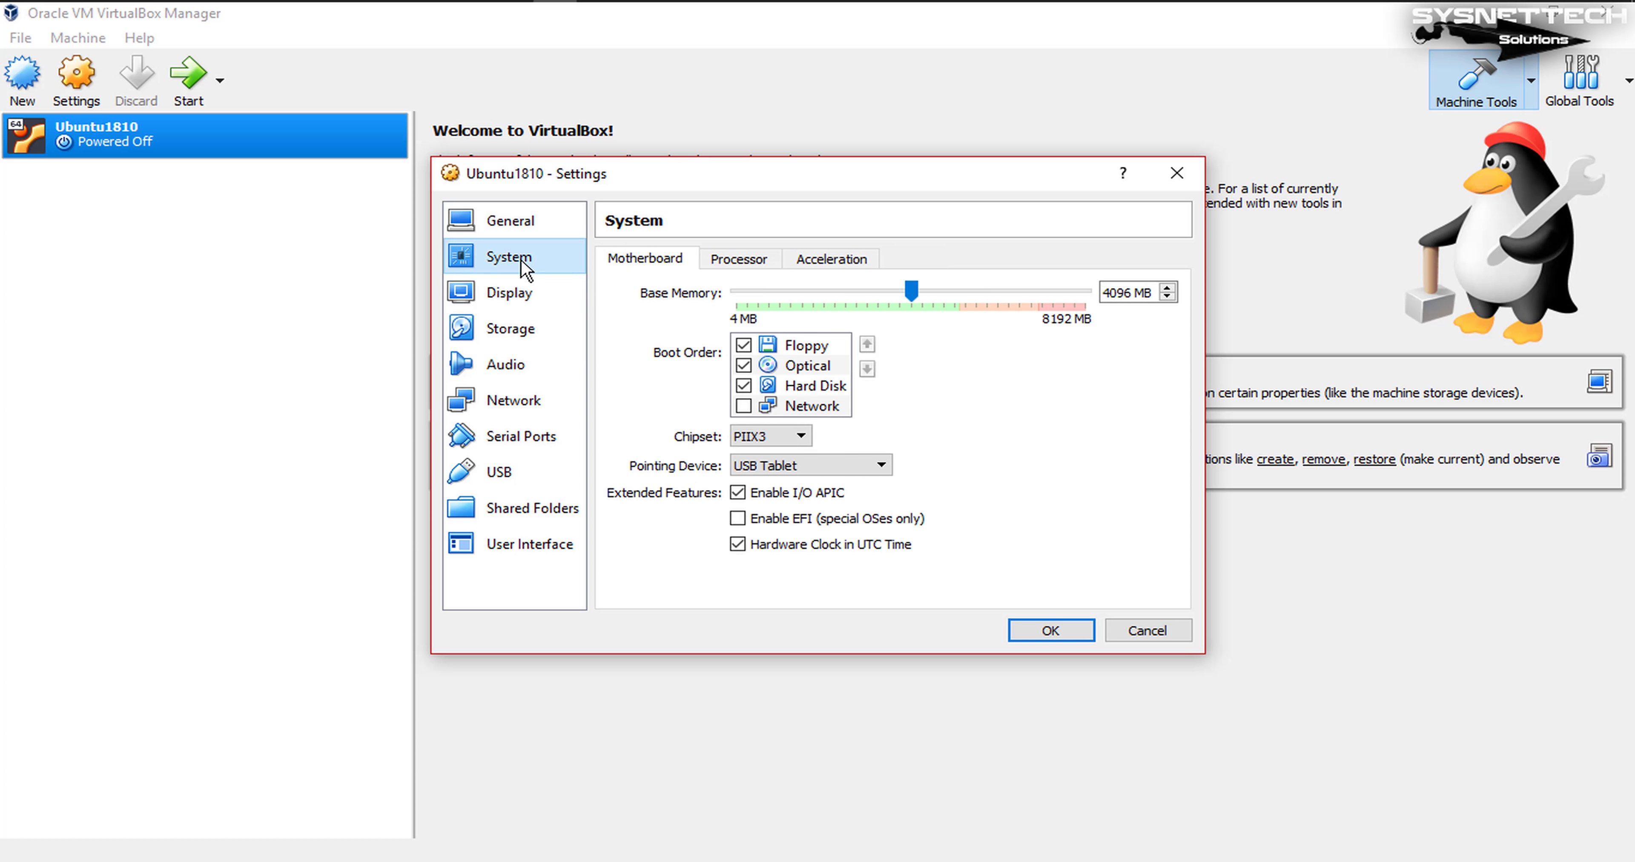
pyautogui.click(744, 346)
pyautogui.click(866, 369)
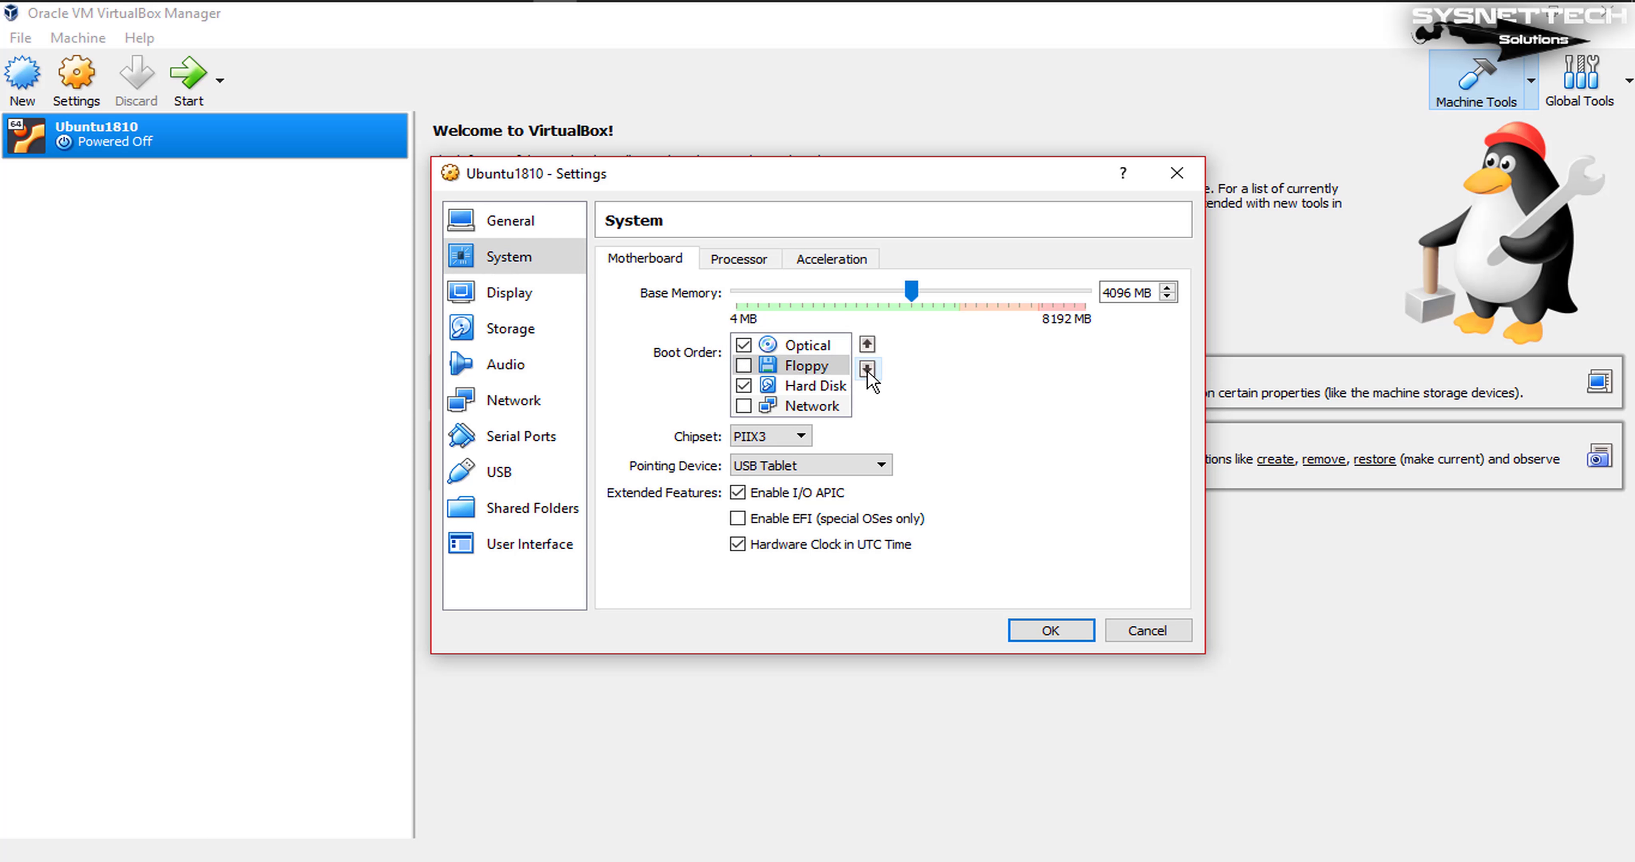
pyautogui.click(867, 369)
# Step: Increase the machine's number of processors and check its acceleration settings
pyautogui.click(738, 259)
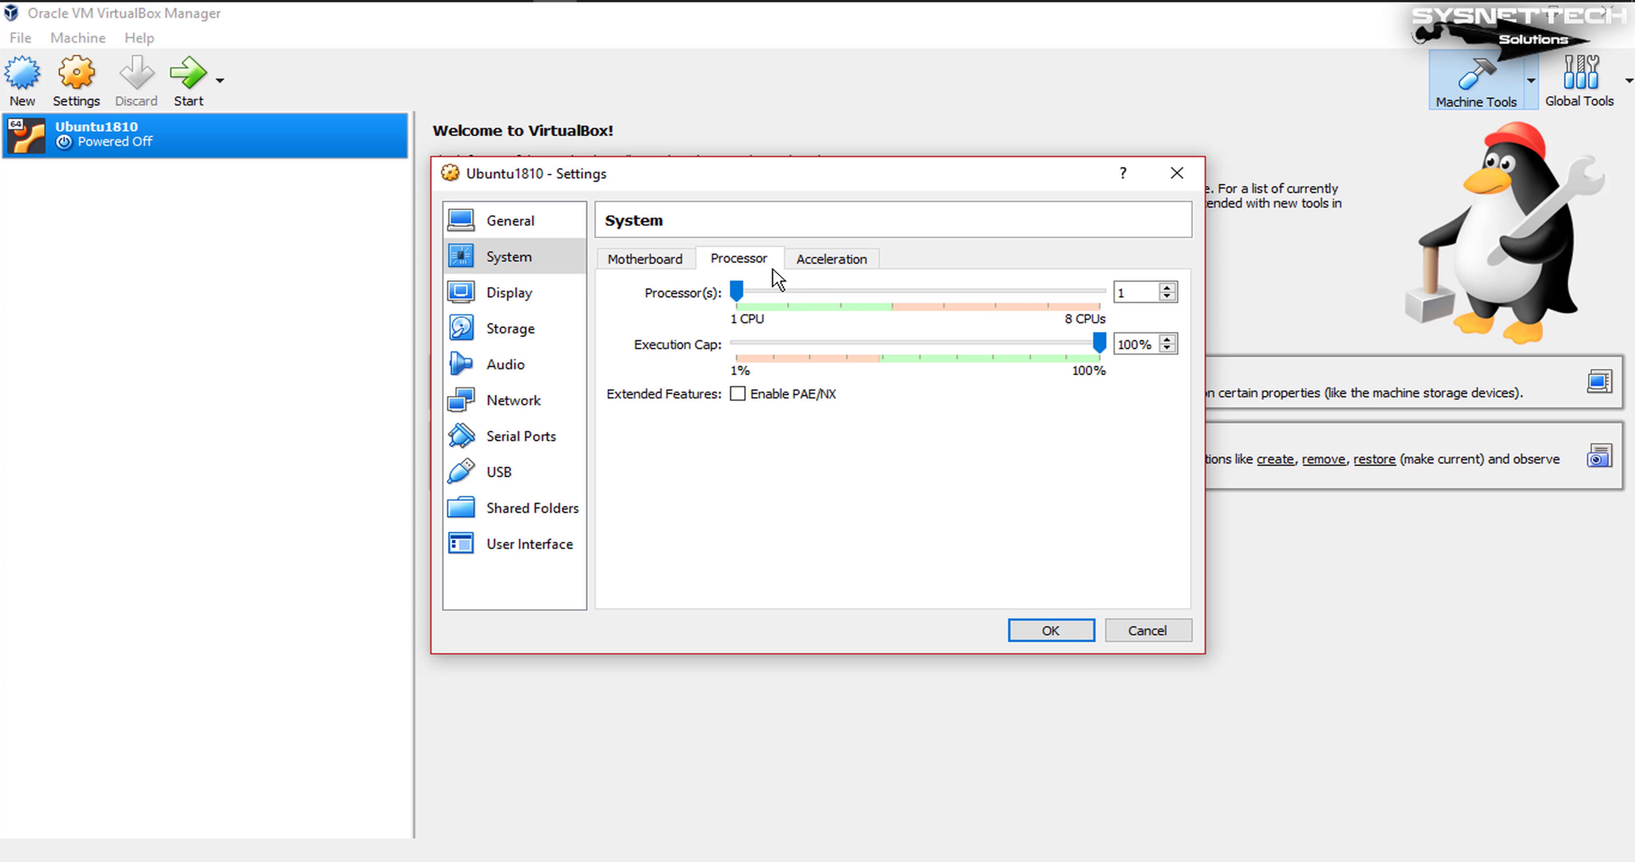
pyautogui.click(908, 306)
pyautogui.click(825, 259)
# Step: Load cosmic-desktop-amd64.iso from the Desktop into the machine's empty IDE optical drive
pyautogui.click(515, 295)
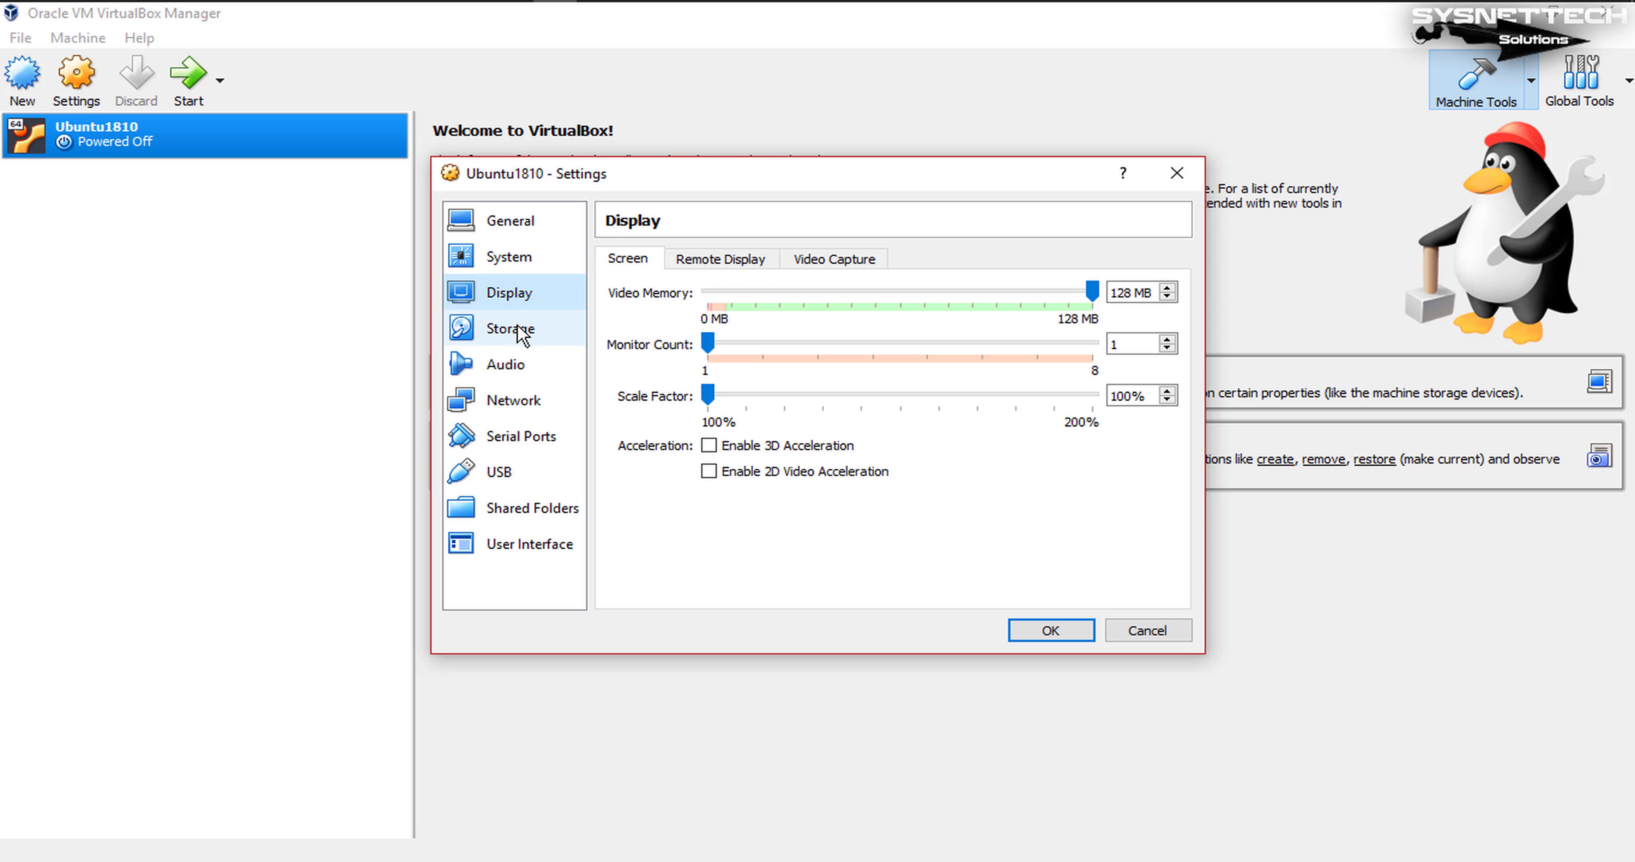
pyautogui.click(517, 330)
pyautogui.click(716, 315)
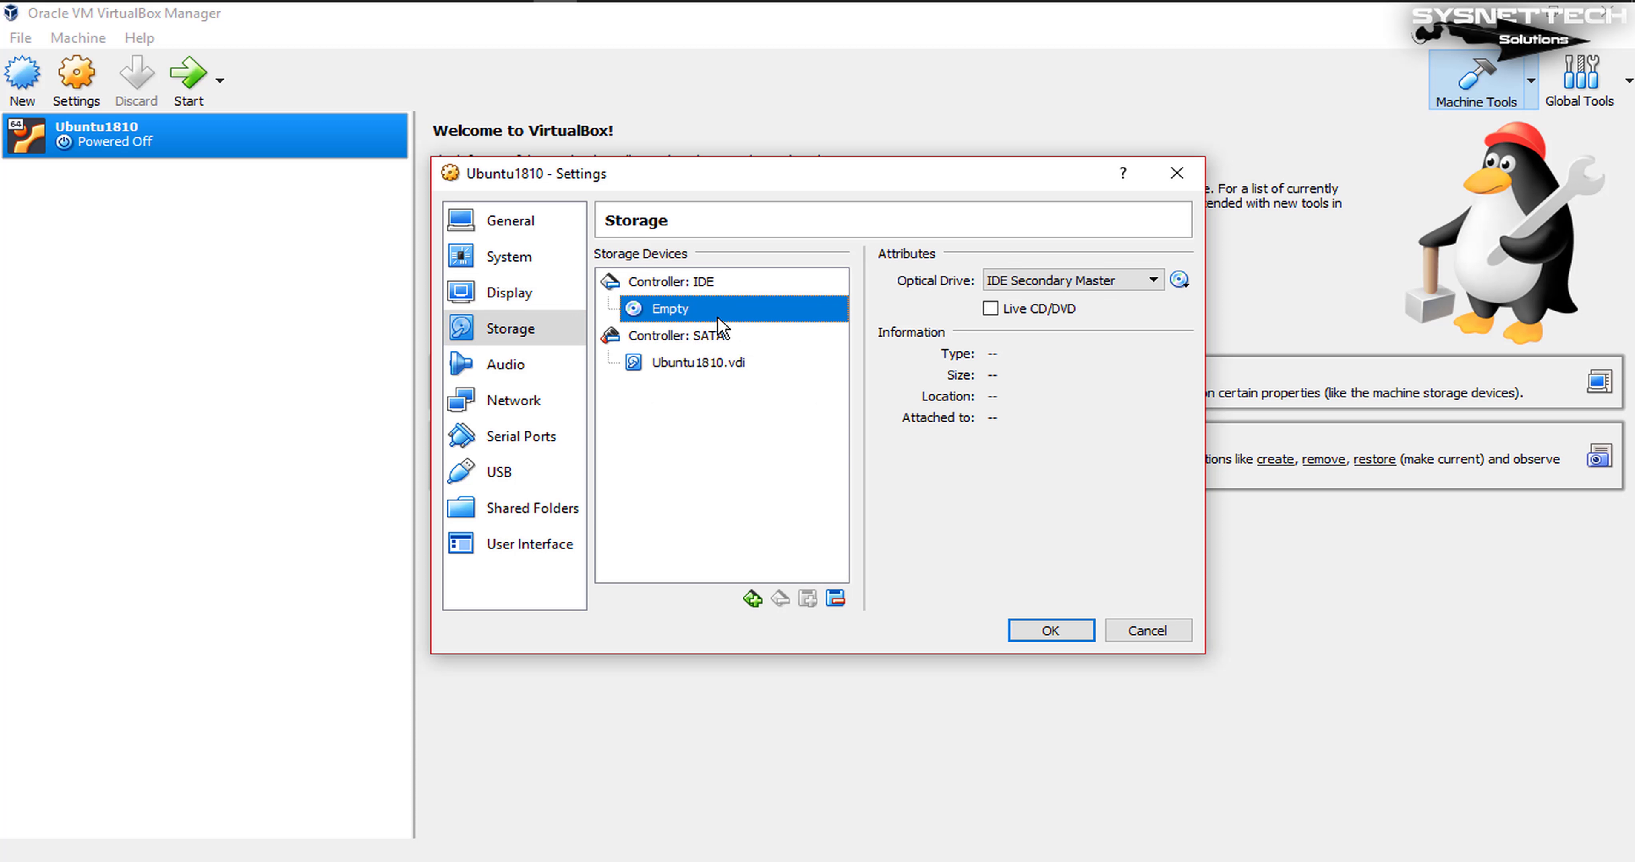
pyautogui.click(1179, 280)
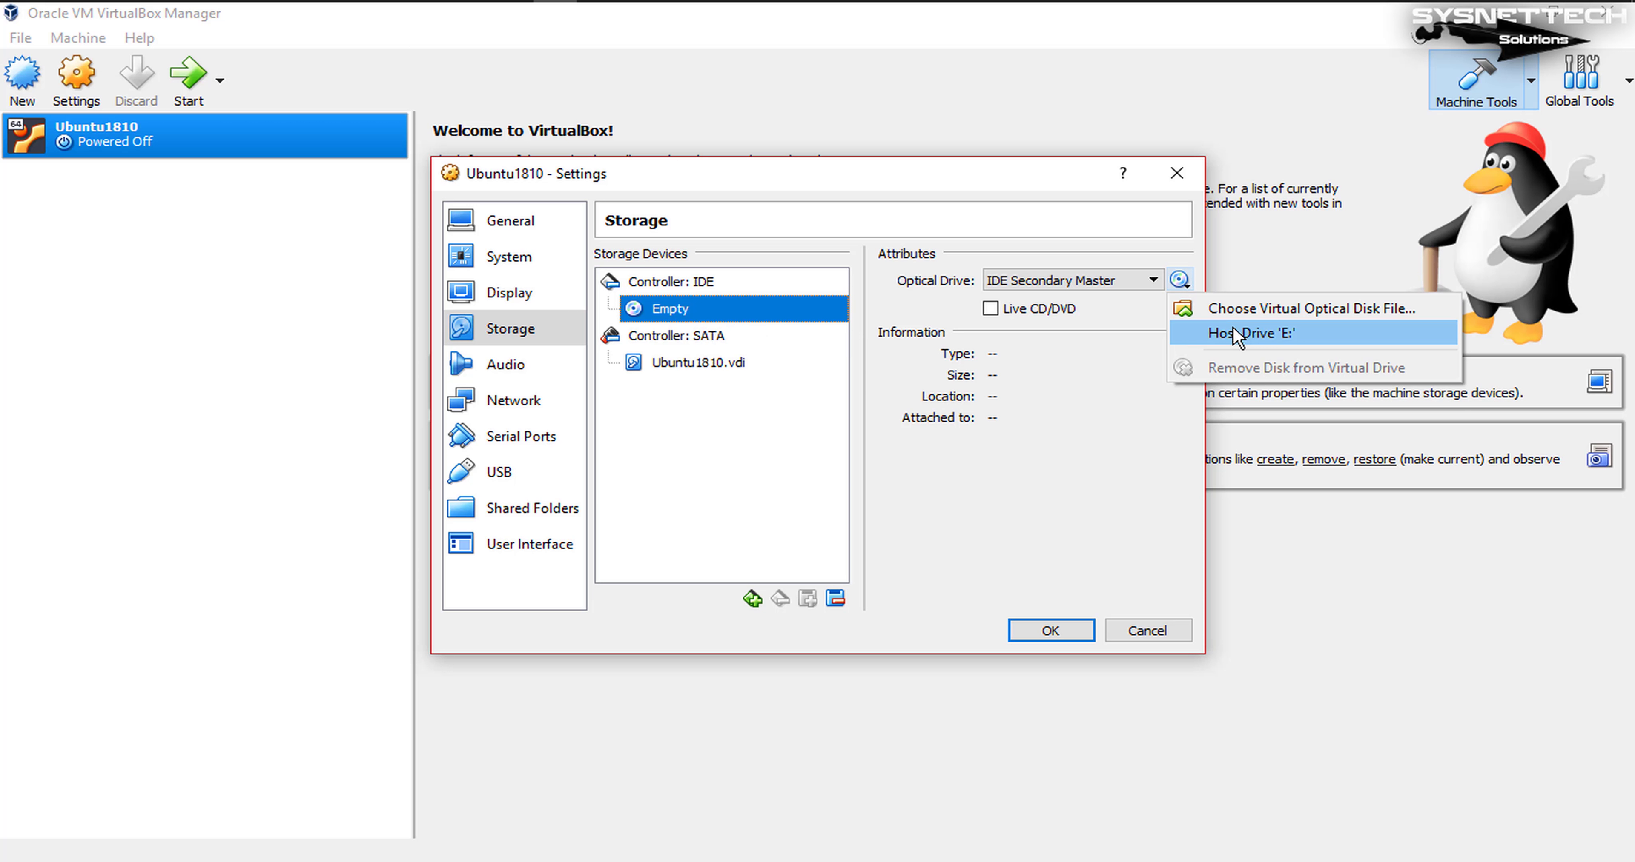
pyautogui.click(1384, 310)
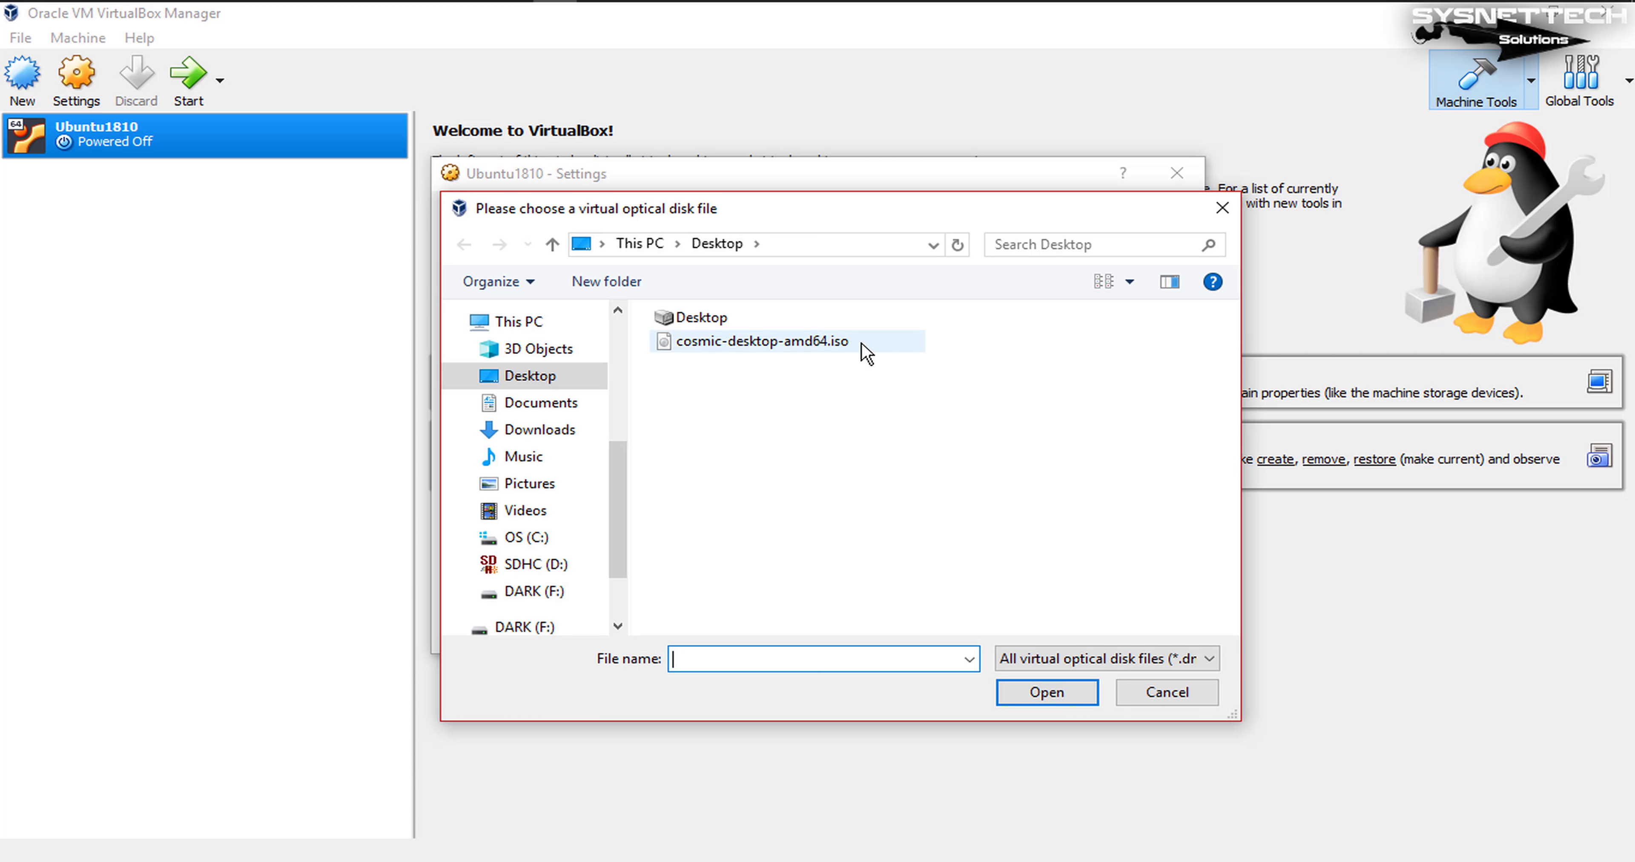
pyautogui.click(876, 343)
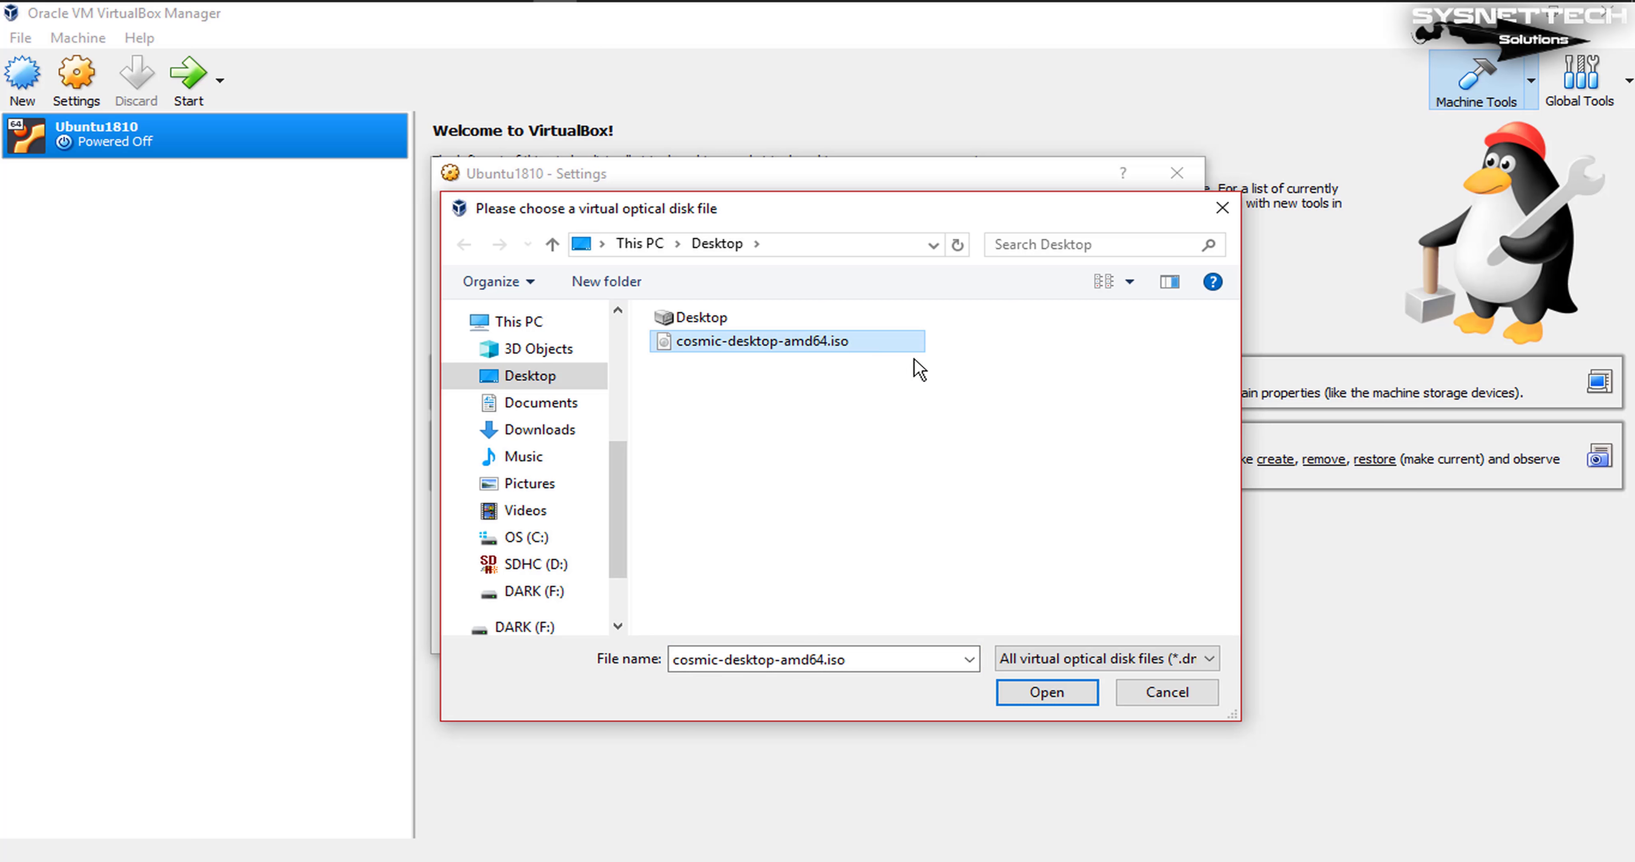
pyautogui.click(1076, 693)
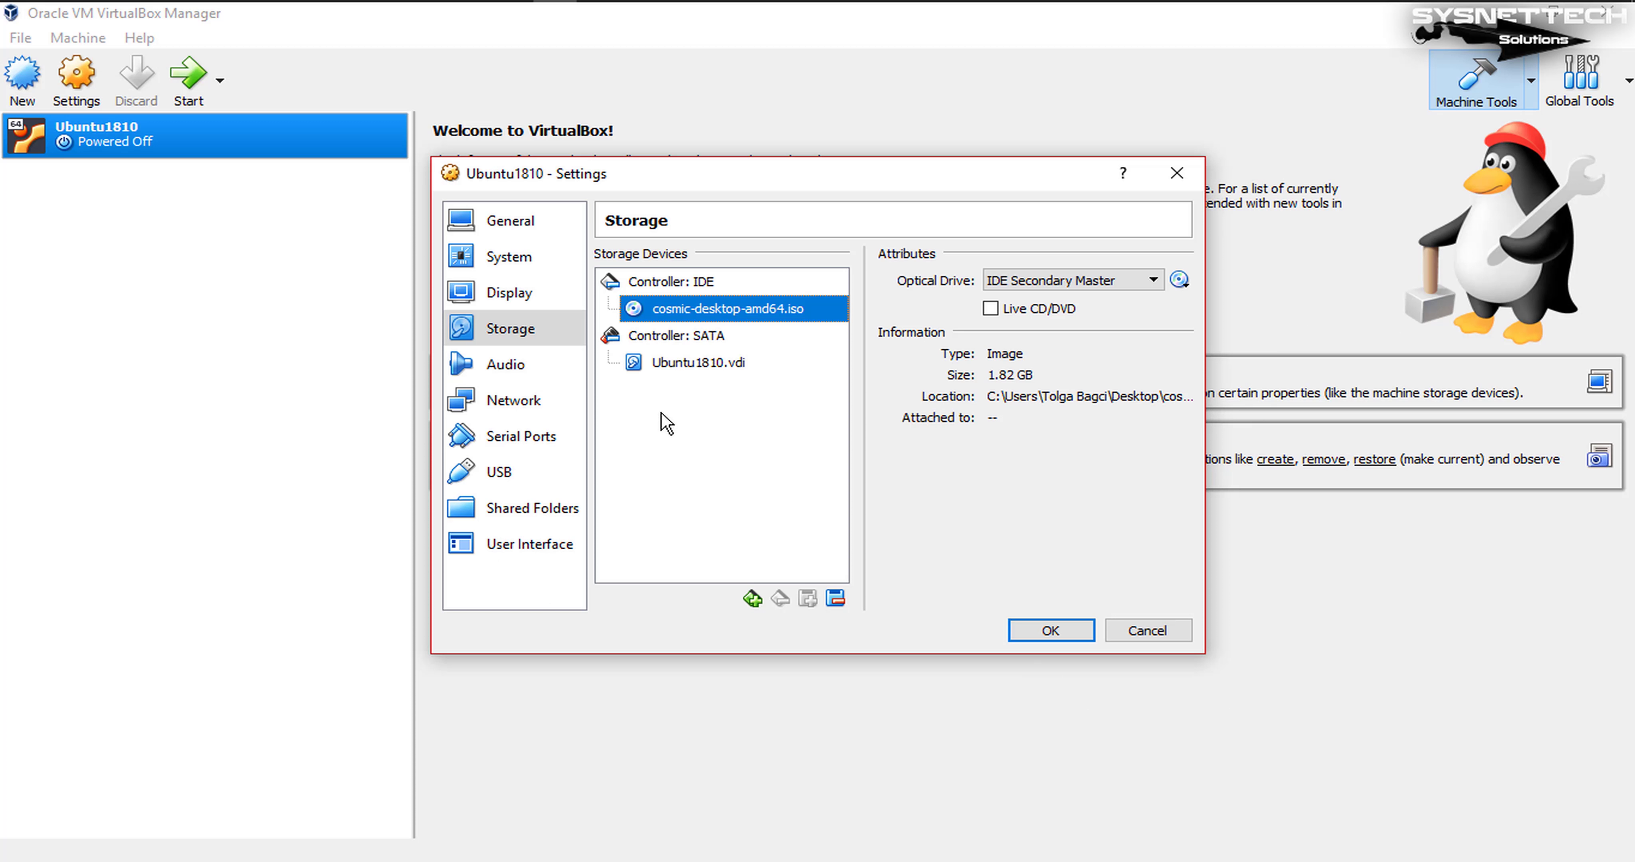
# Step: Check the network, serial port and general settings, and save the virtual machine's configuration
pyautogui.click(519, 379)
pyautogui.click(521, 404)
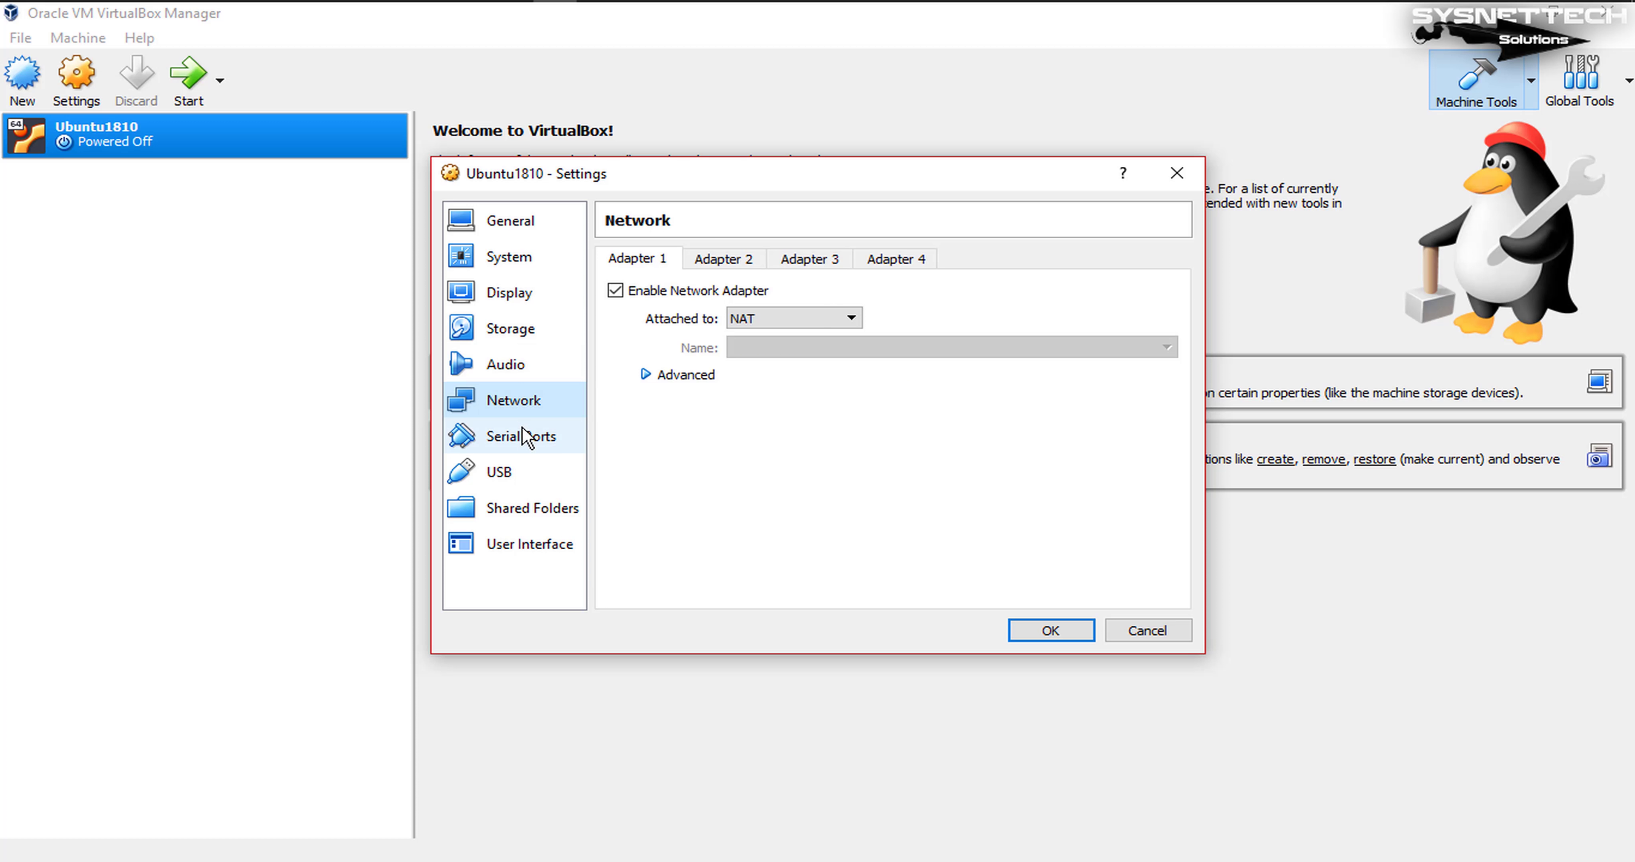
pyautogui.click(528, 437)
pyautogui.click(501, 232)
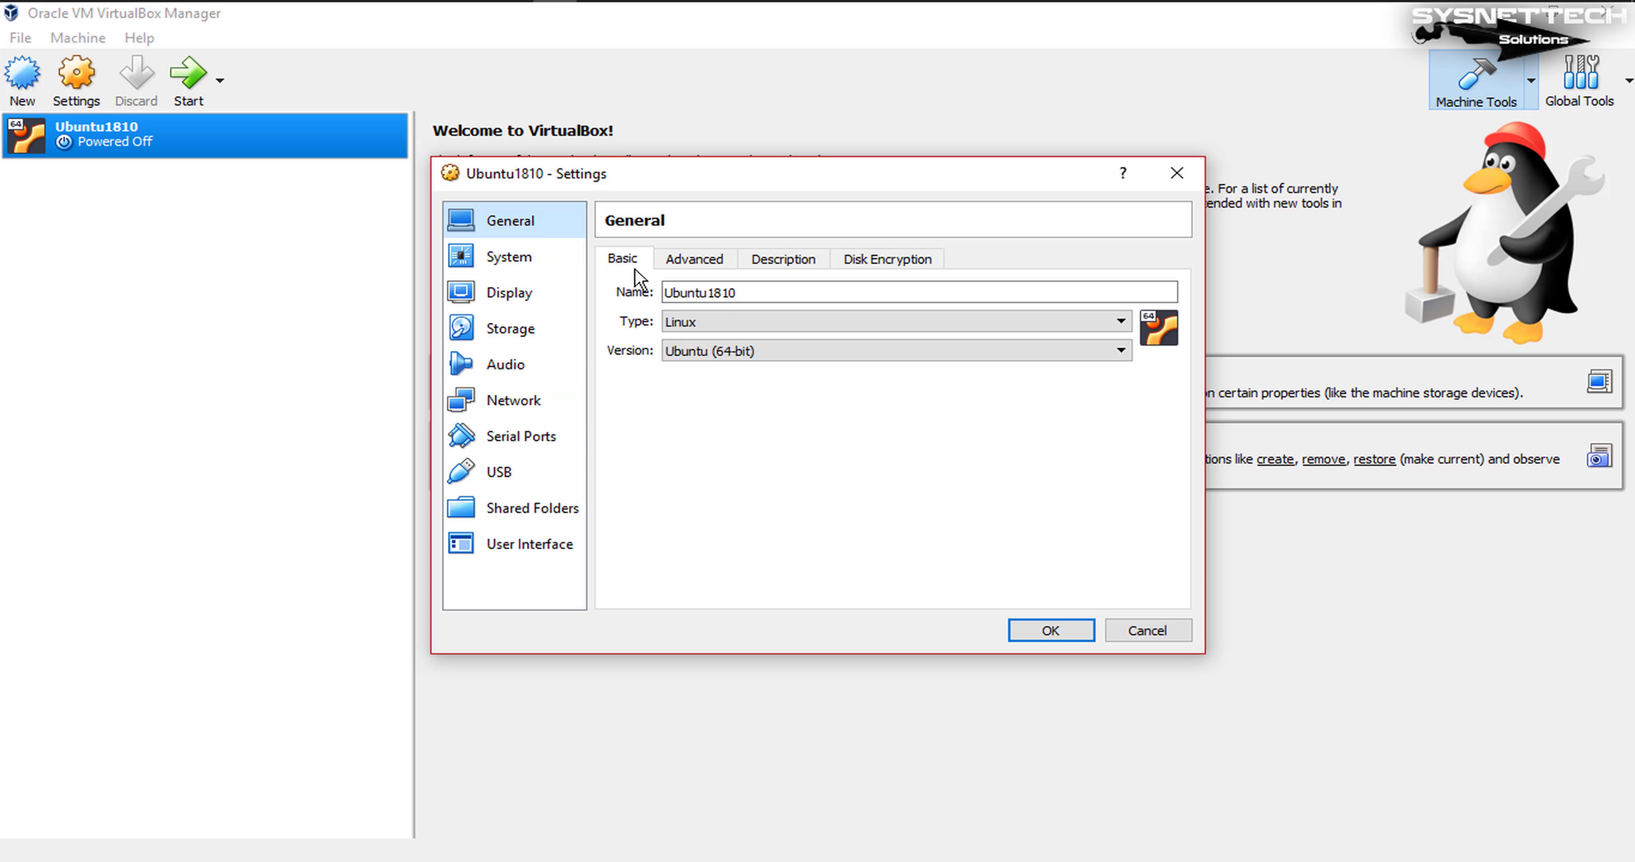
pyautogui.click(1078, 641)
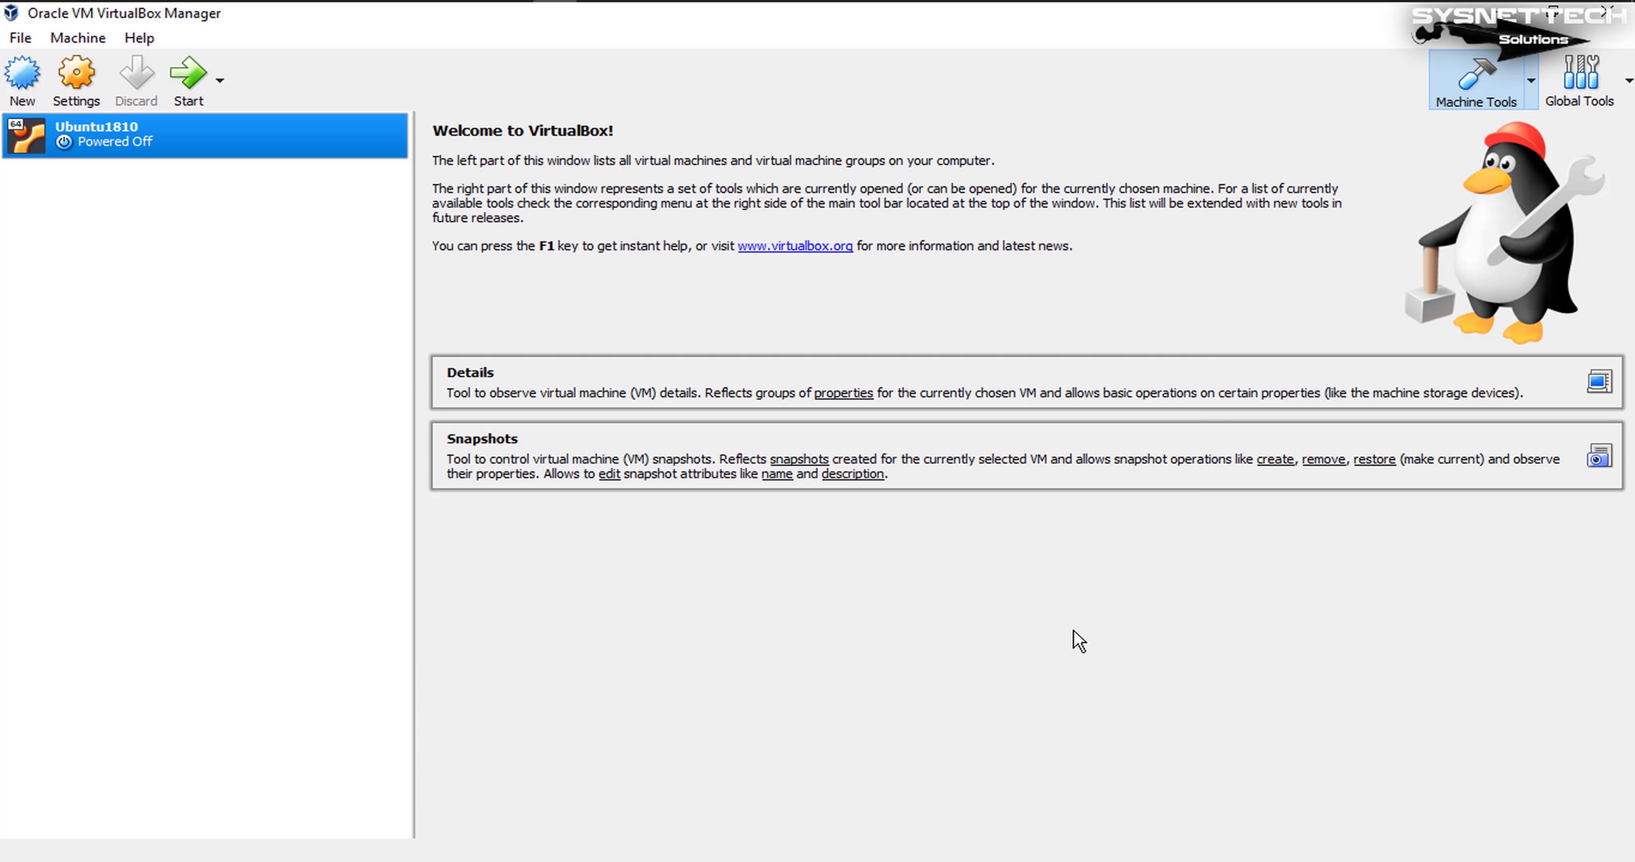
# Step: Start the Ubuntu1810 virtual machine, and reposition and enlarge its window so the whole installer fits
pyautogui.click(185, 86)
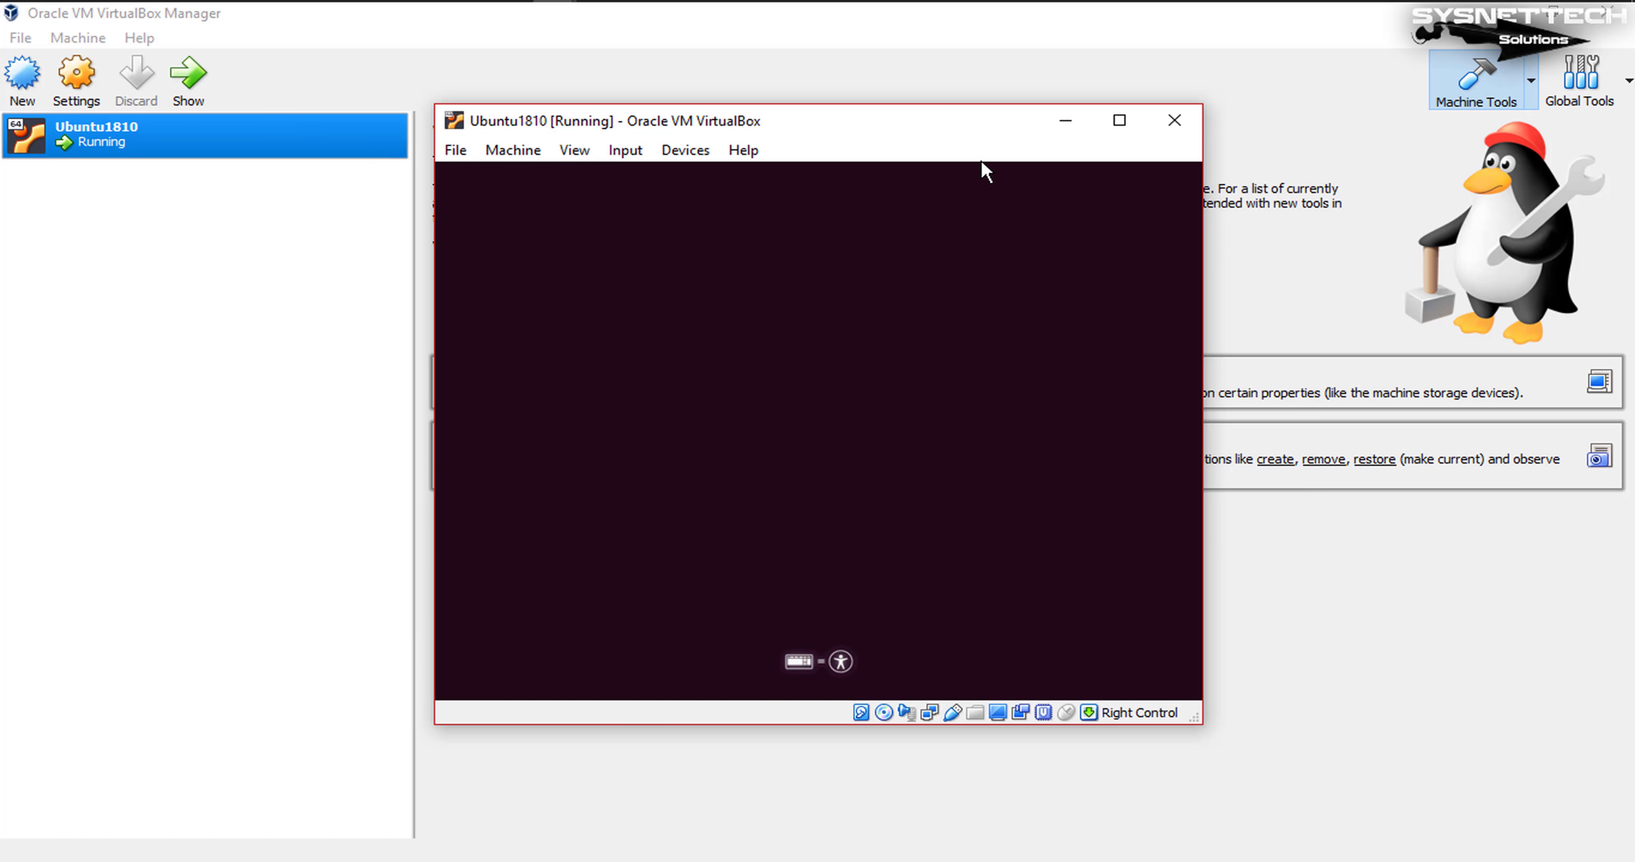
pyautogui.moveTo(949, 125); pyautogui.dragTo(801, 37)
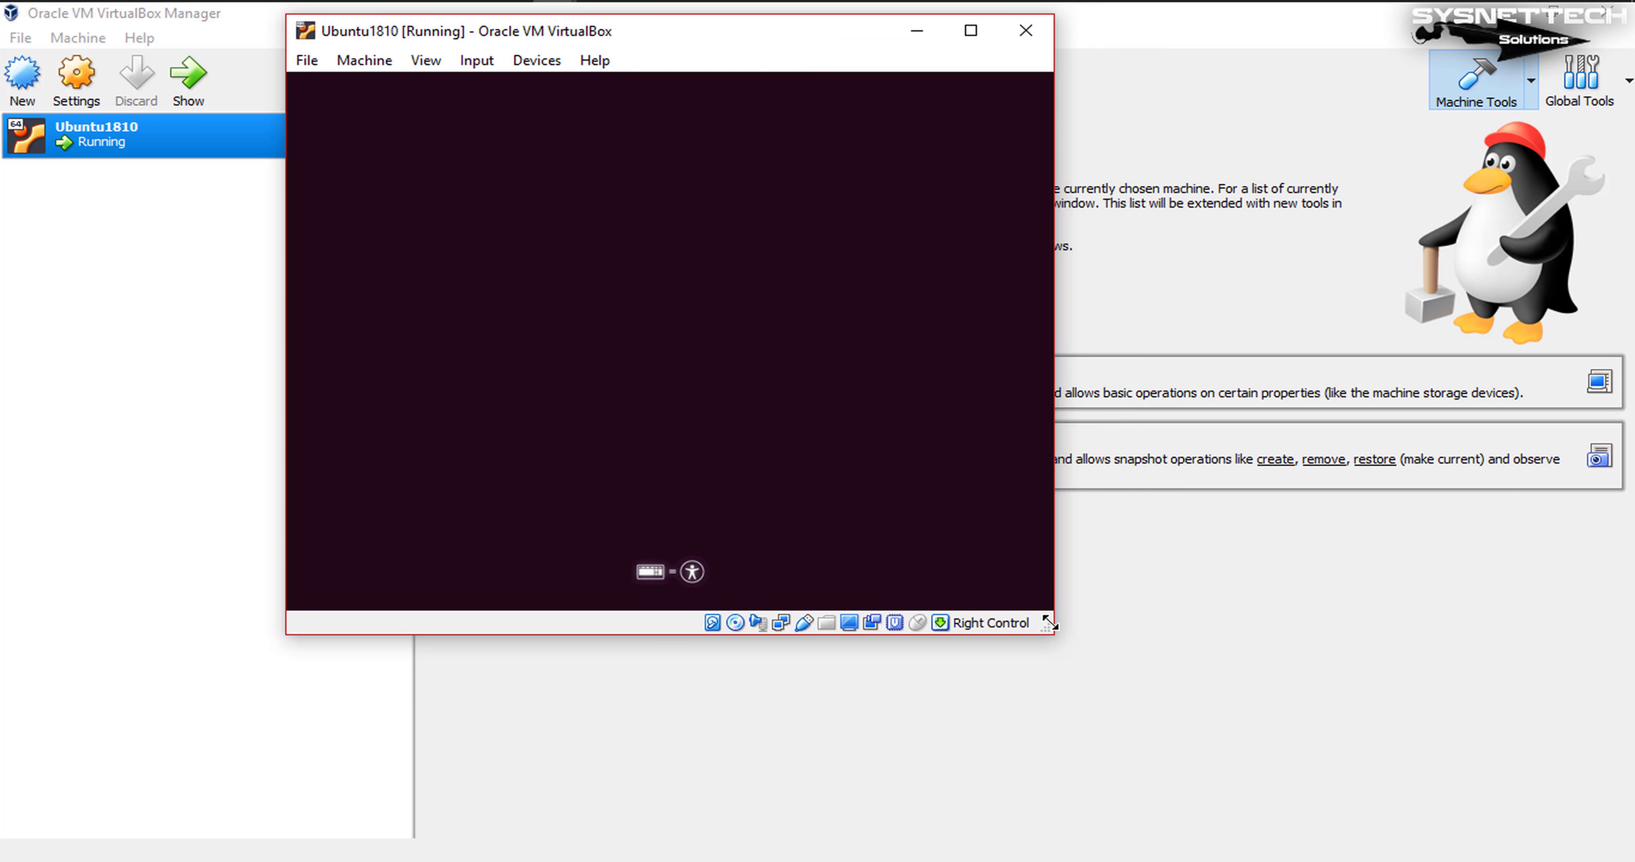
pyautogui.moveTo(1049, 624); pyautogui.dragTo(1233, 662)
pyautogui.moveTo(825, 37); pyautogui.dragTo(894, 69)
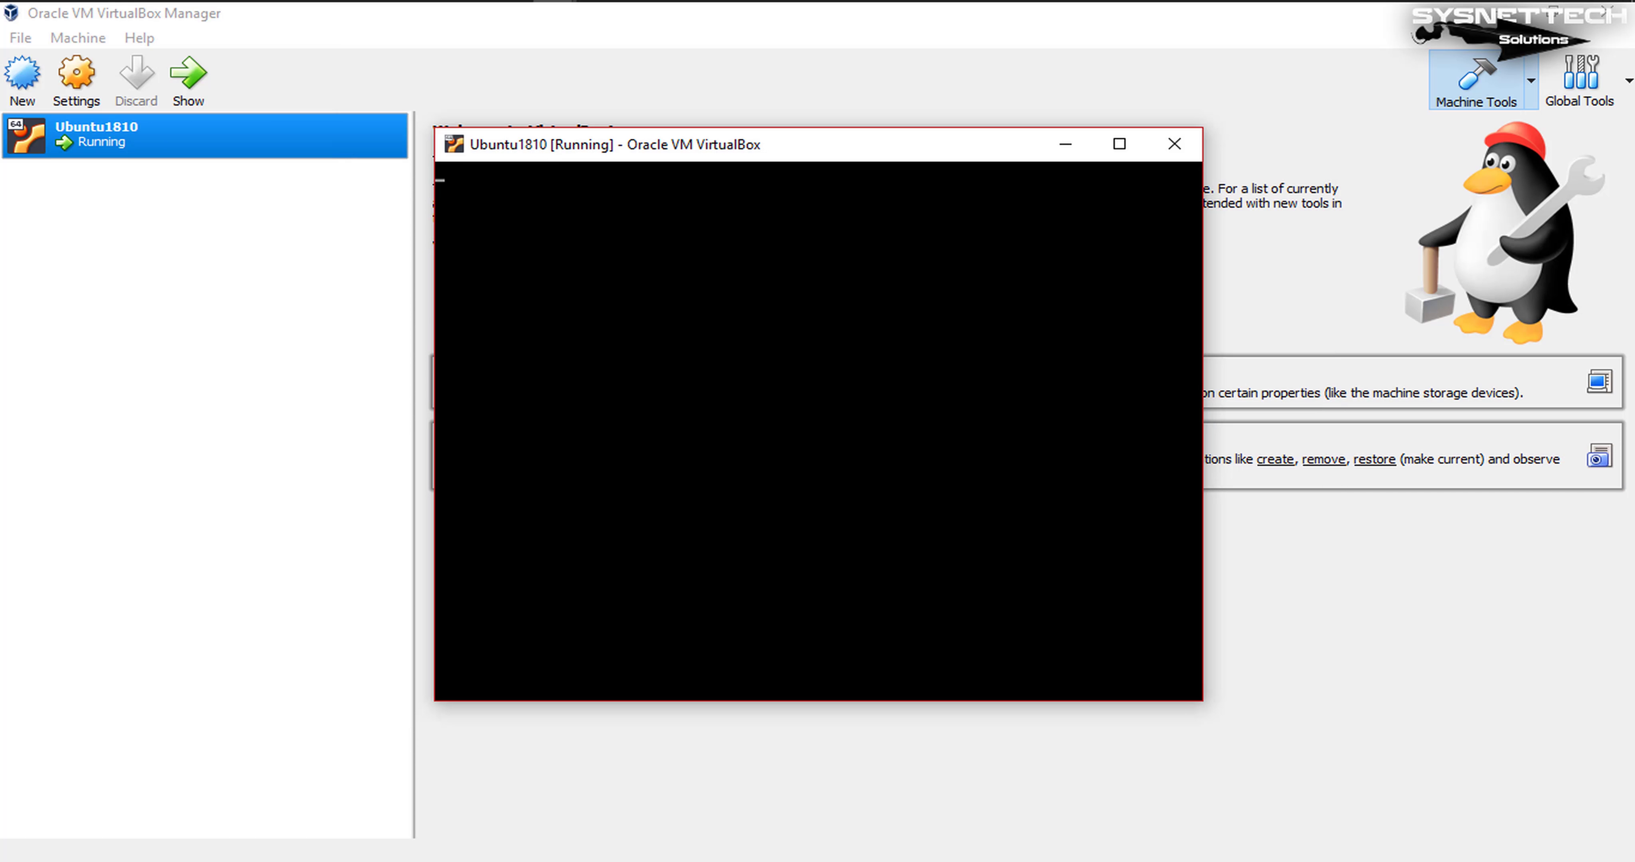
pyautogui.moveTo(836, 157); pyautogui.dragTo(678, 57)
pyautogui.moveTo(1041, 597); pyautogui.dragTo(1419, 826)
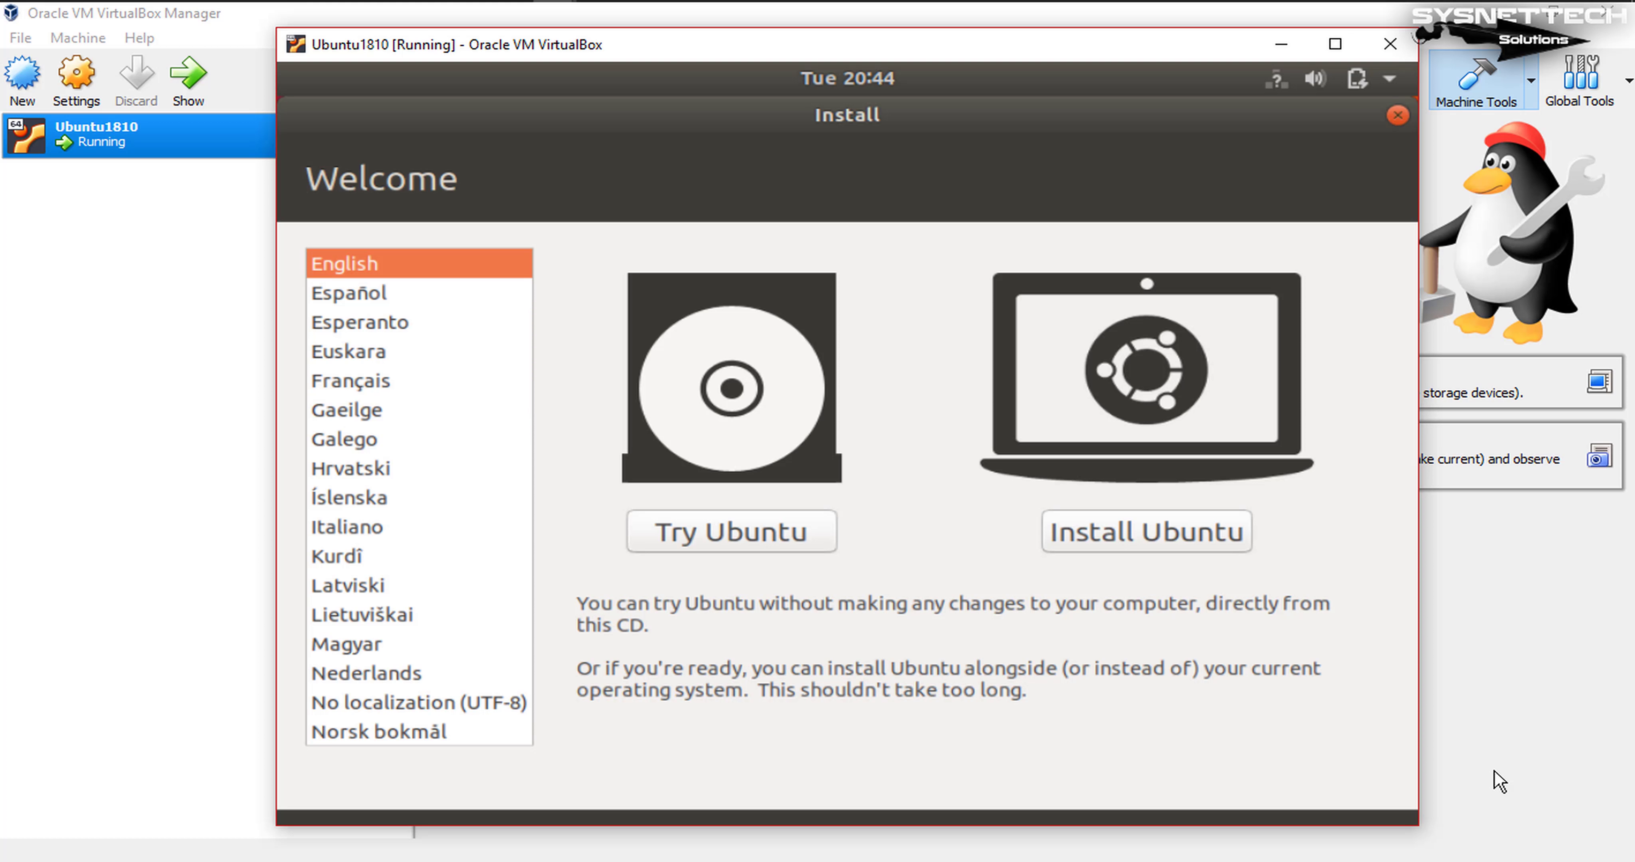
# Step: Begin installing Ubuntu in English with the English (US) keyboard layout and the Minimal installation option
pyautogui.click(1214, 545)
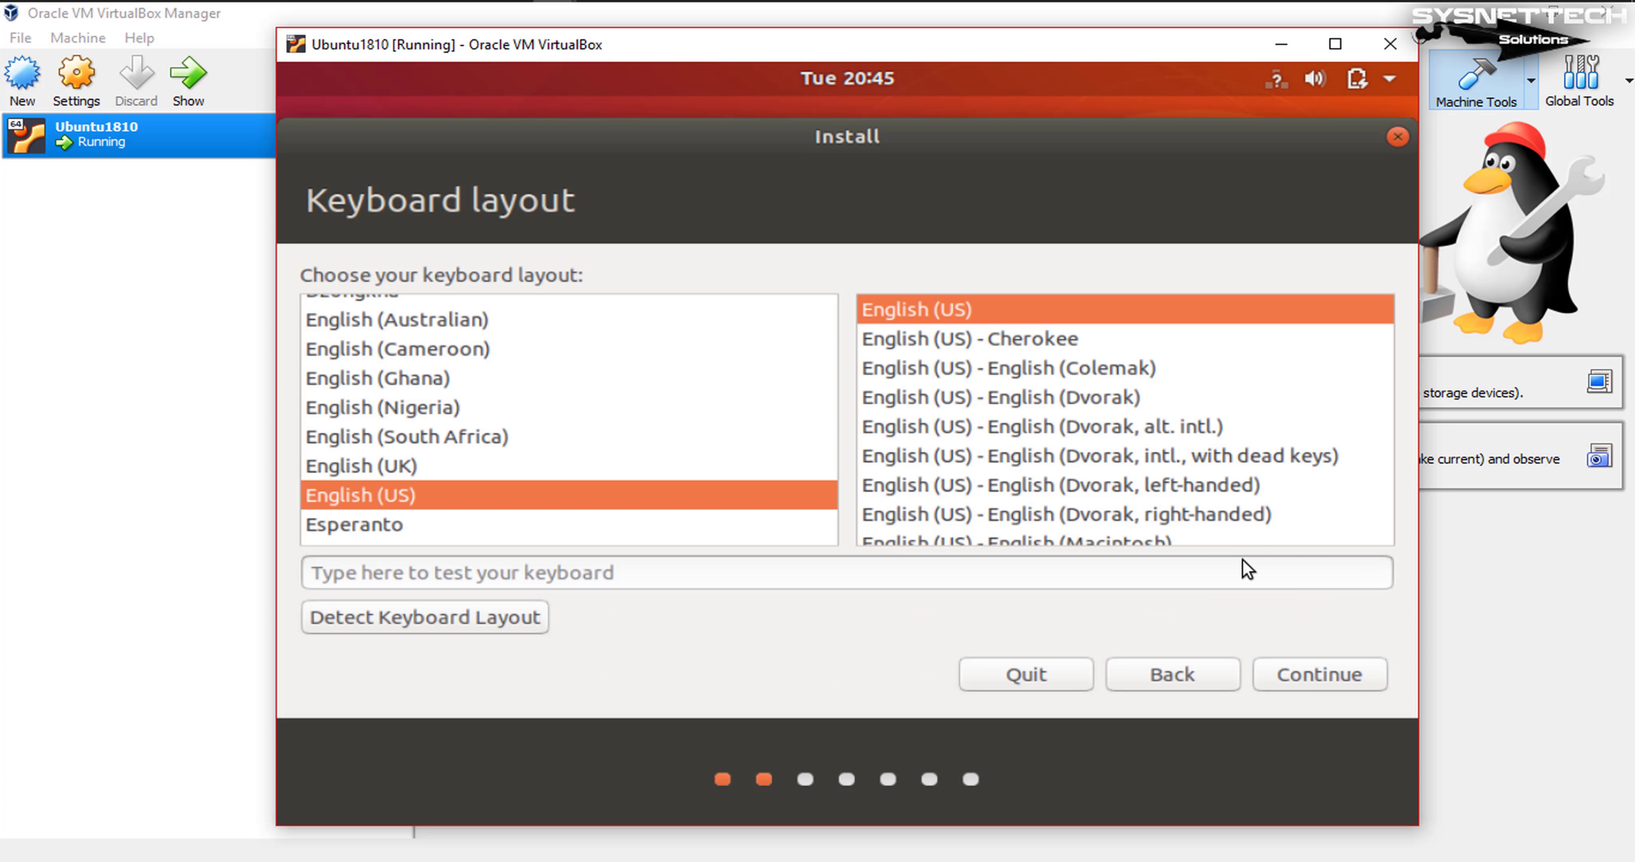
pyautogui.click(1356, 675)
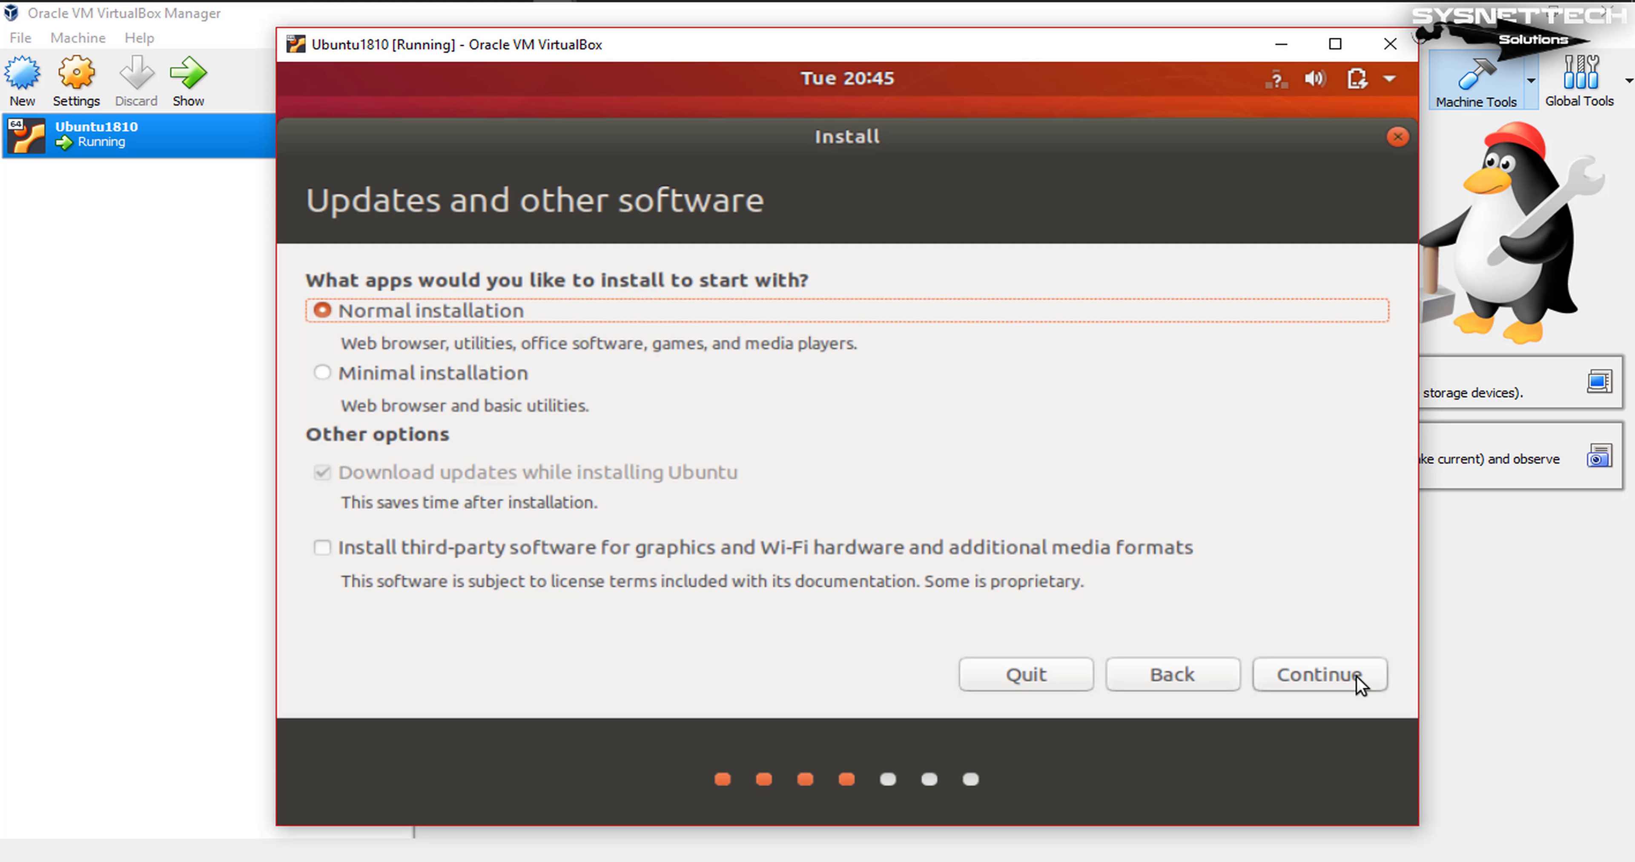
pyautogui.click(490, 378)
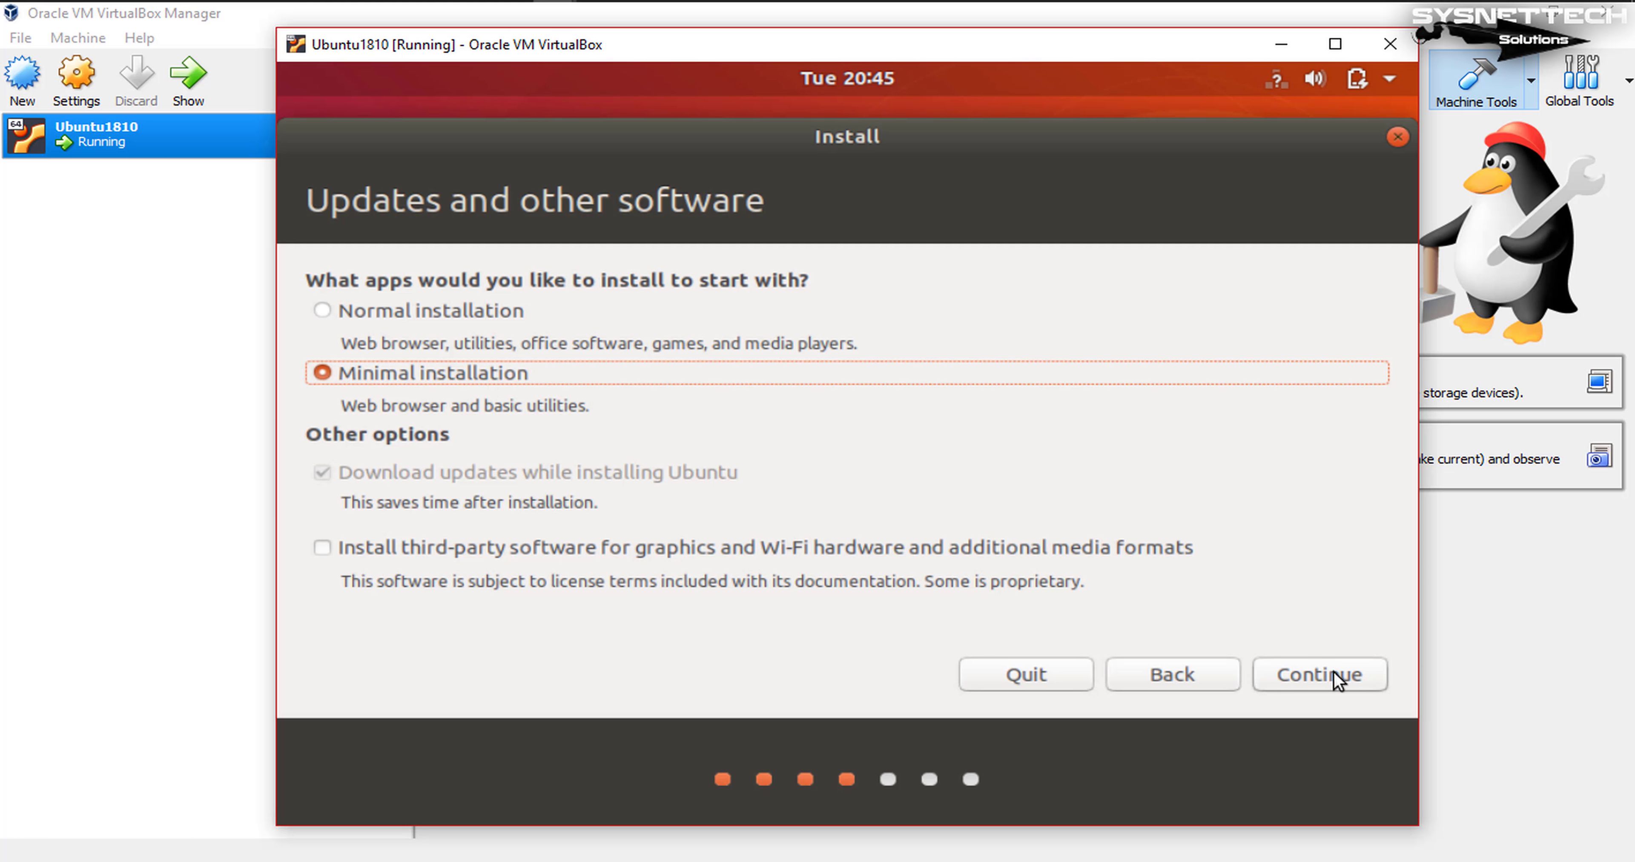
pyautogui.click(1335, 678)
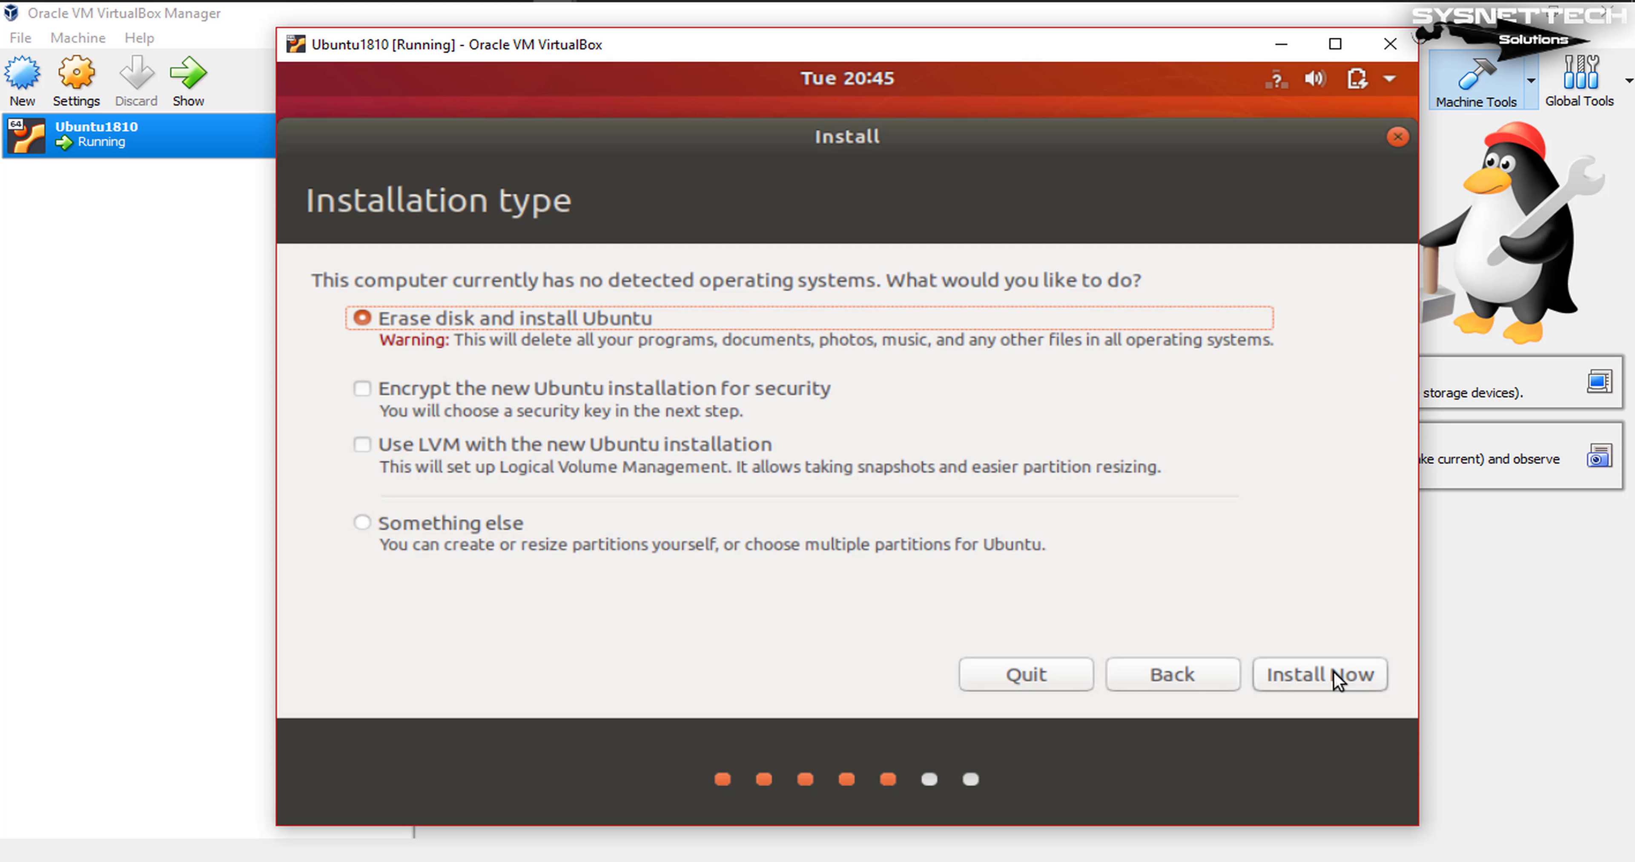
# Step: Install with the Erase disk and install Ubuntu option, confirming the disk changes and continuing to the account details
pyautogui.click(1337, 680)
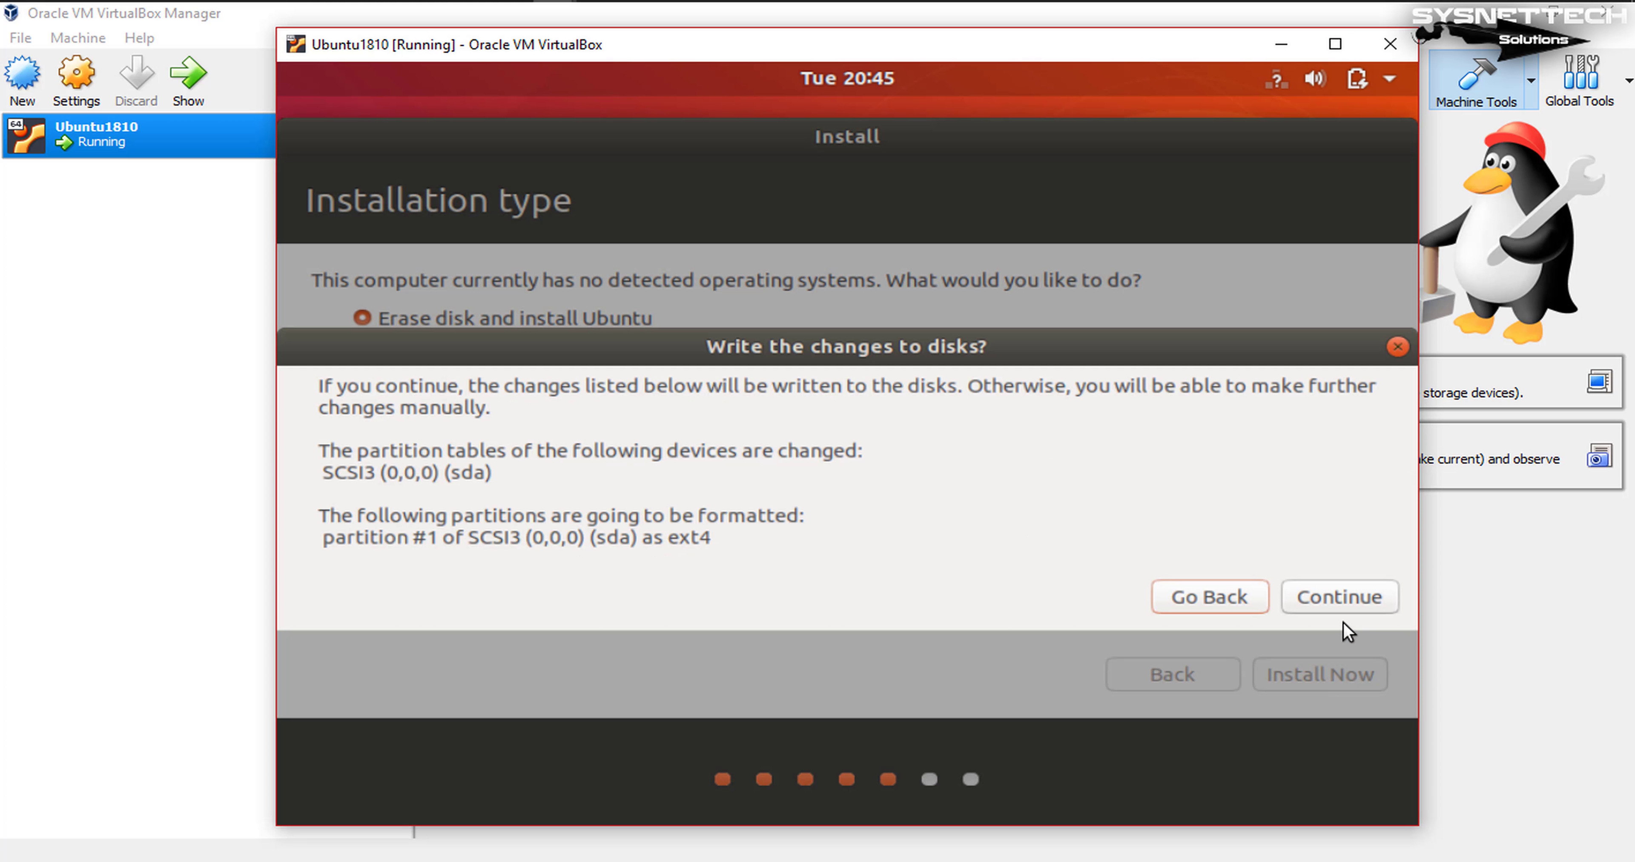
pyautogui.click(1344, 603)
pyautogui.click(1334, 678)
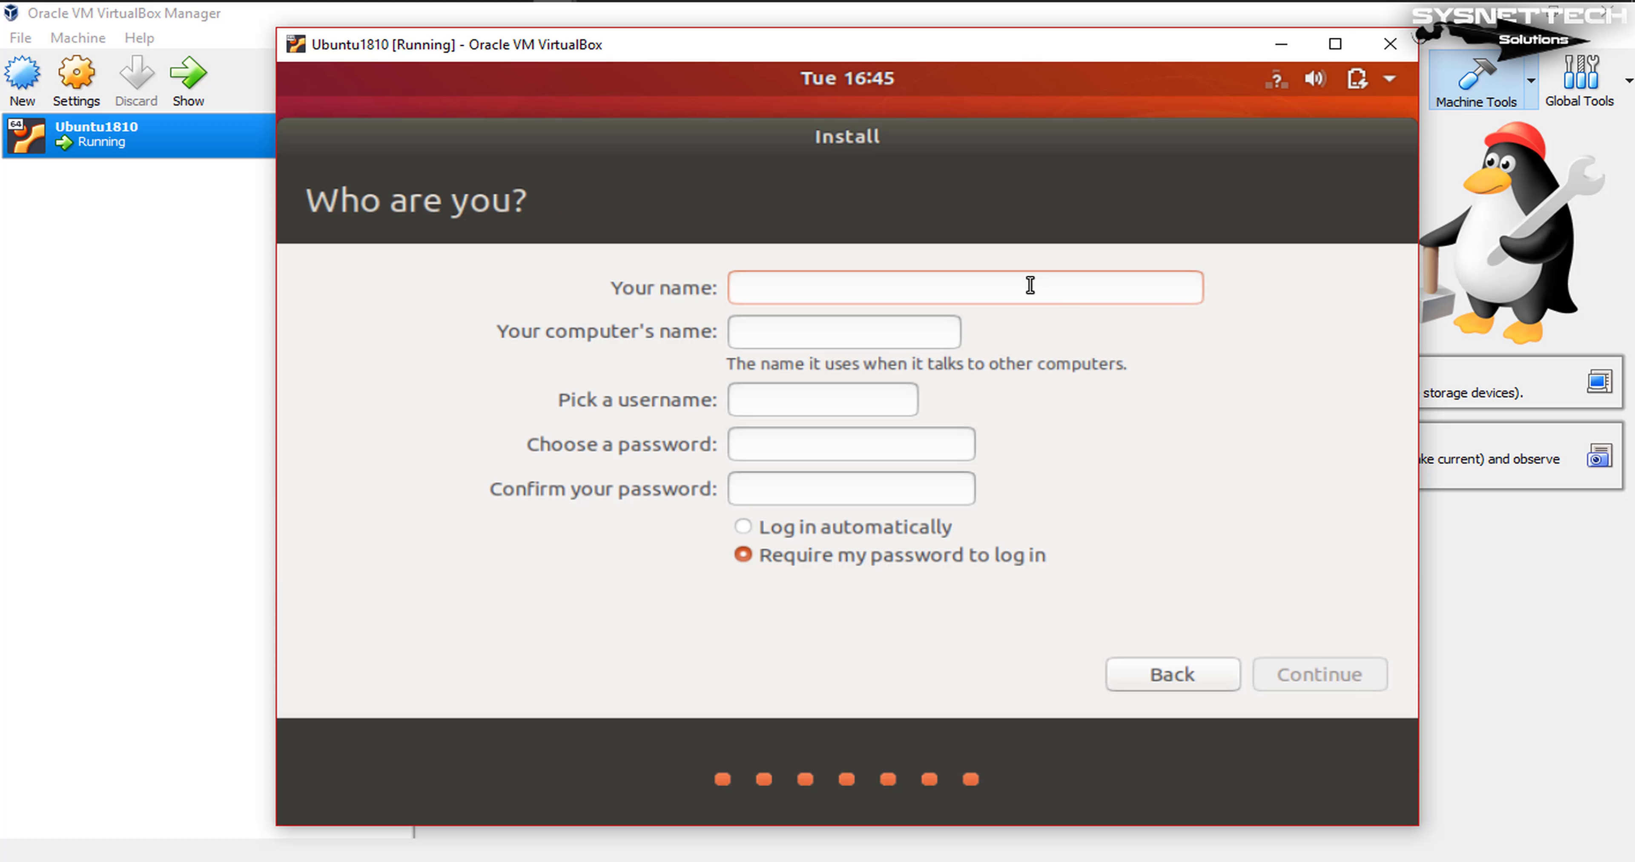
# Step: Create the account with the name Ubuntu1810, automatic login, and the account password entered and confirmed, and continue the installation
pyautogui.write('Ubuntu1810')
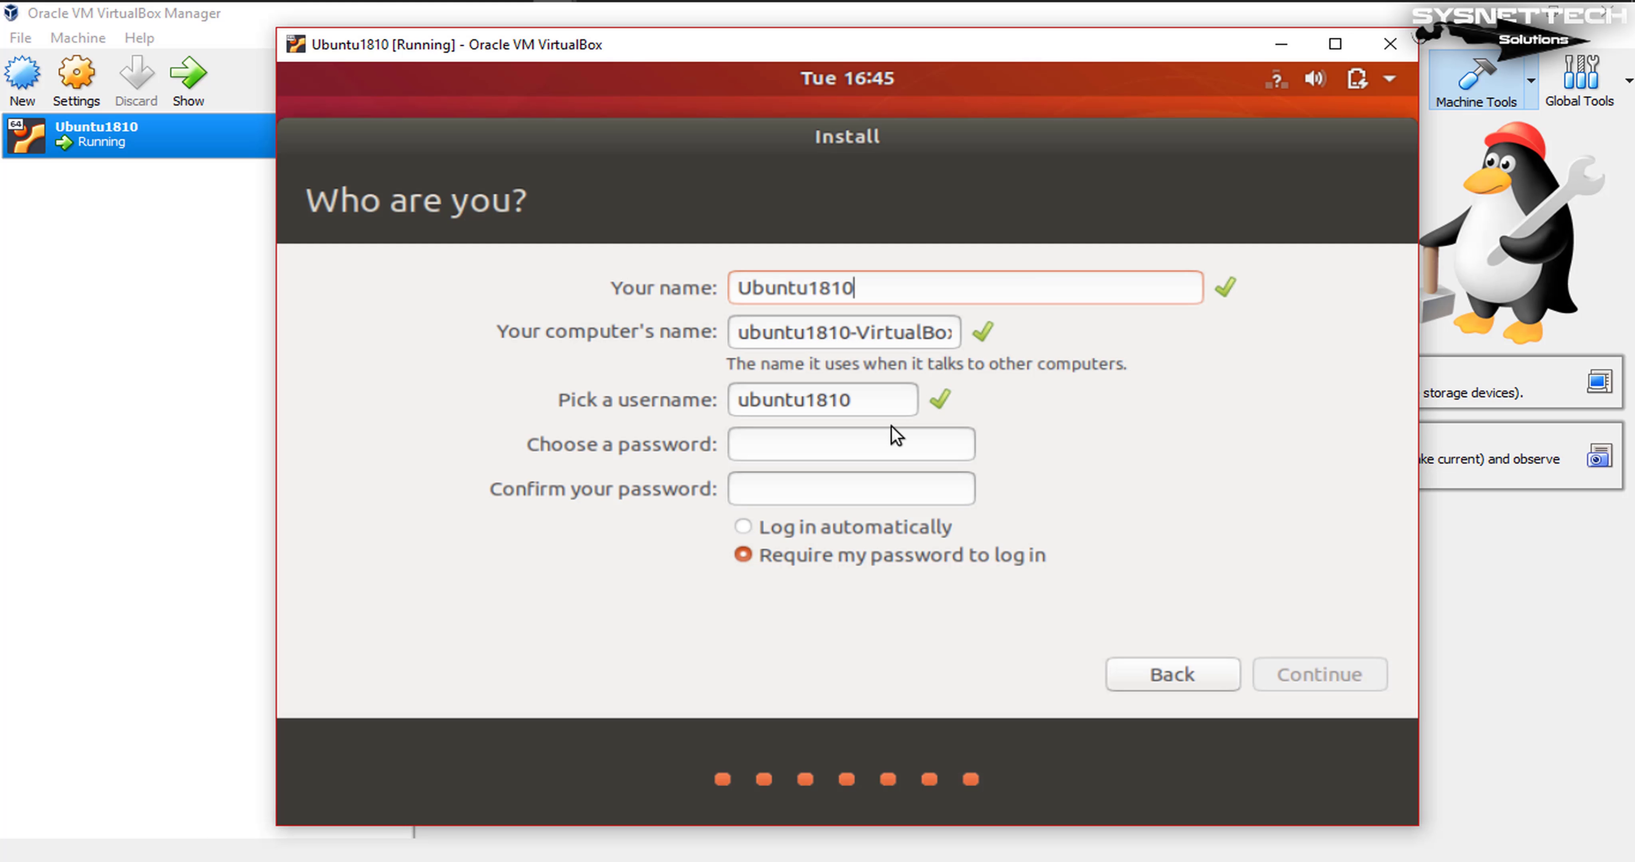
pyautogui.click(844, 527)
pyautogui.click(867, 437)
pyautogui.write('******')
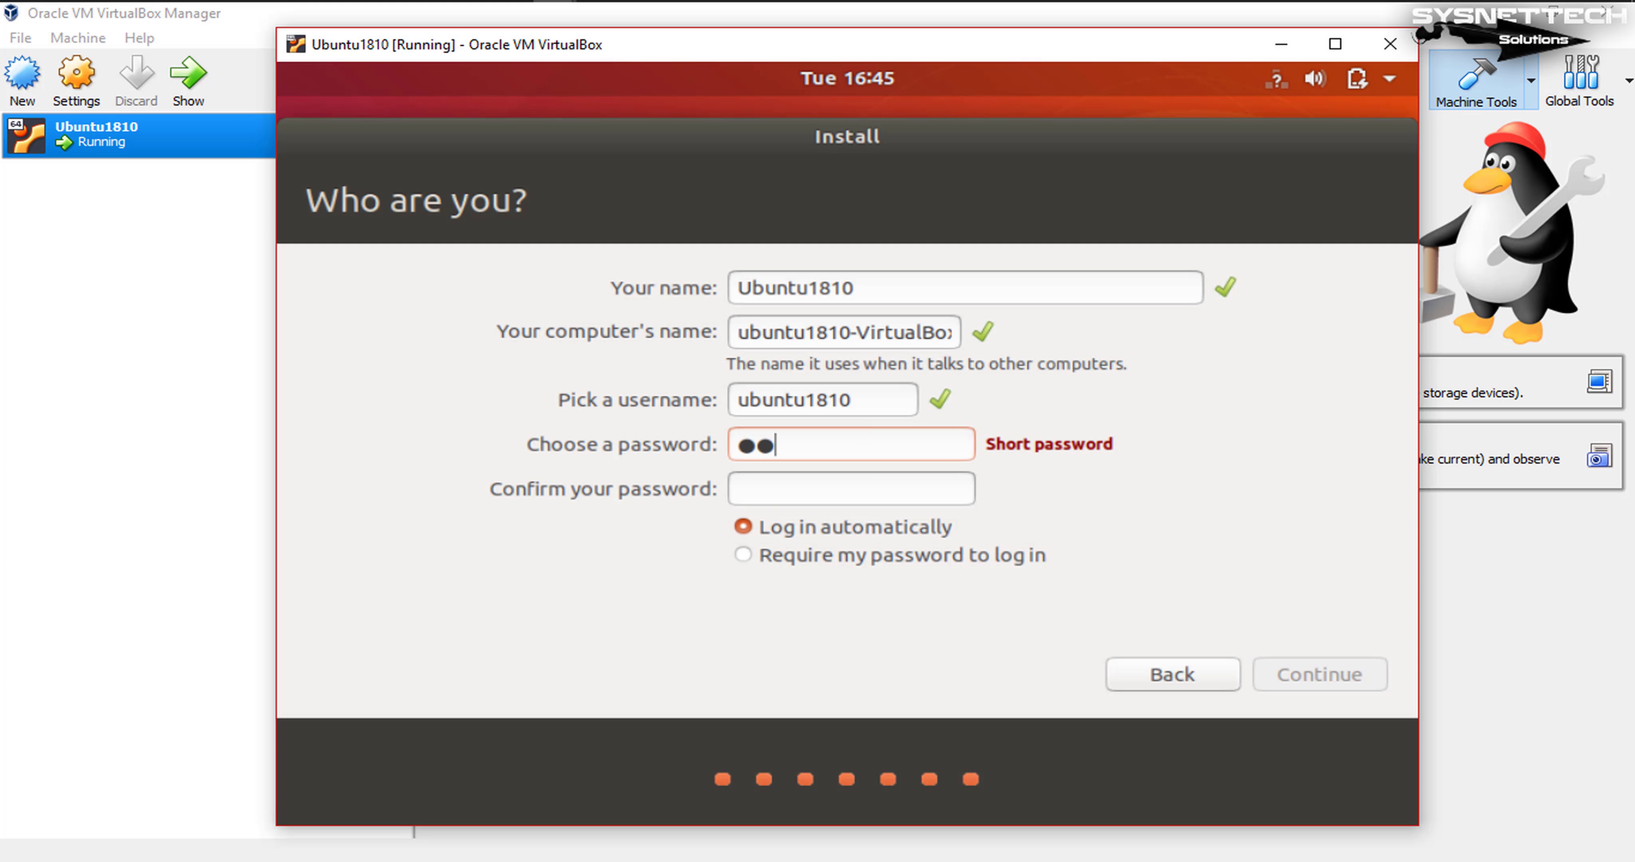
pyautogui.click(838, 496)
pyautogui.write('******')
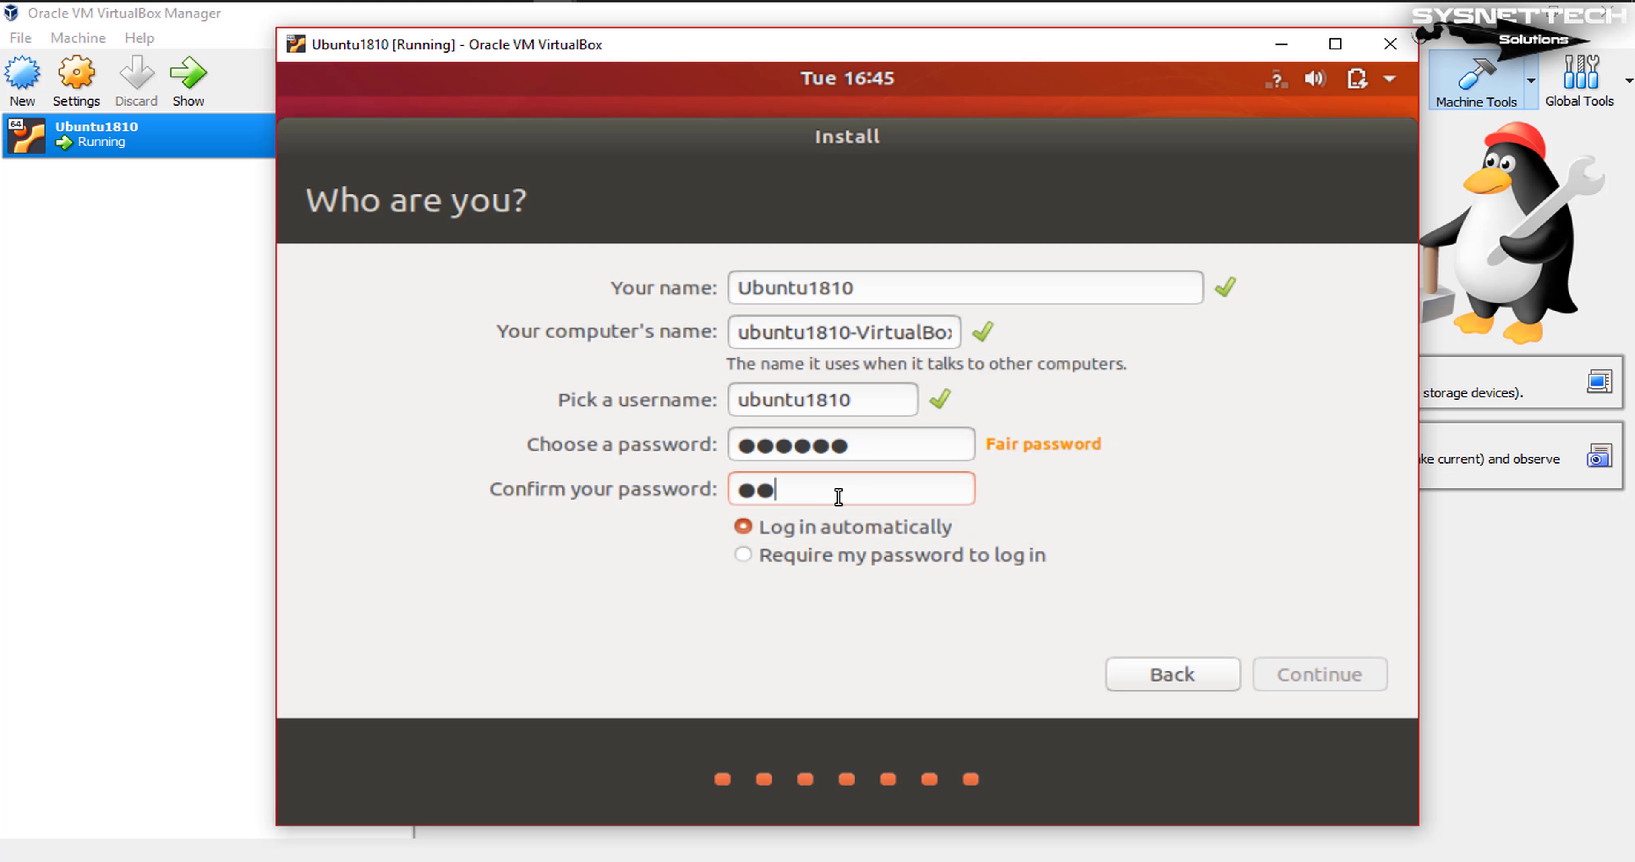
pyautogui.click(1328, 676)
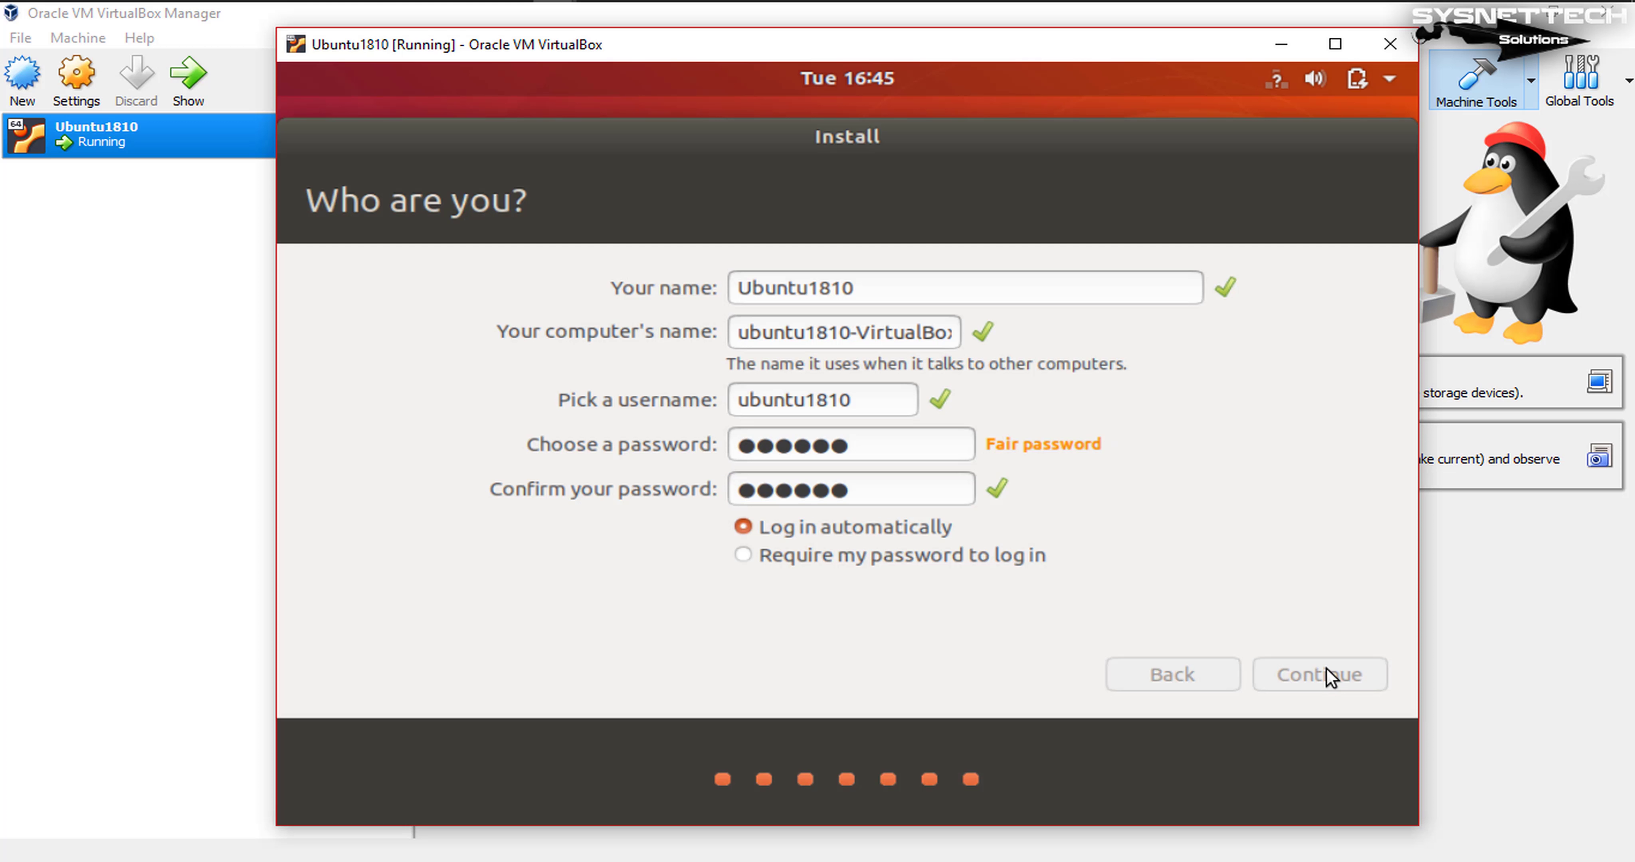